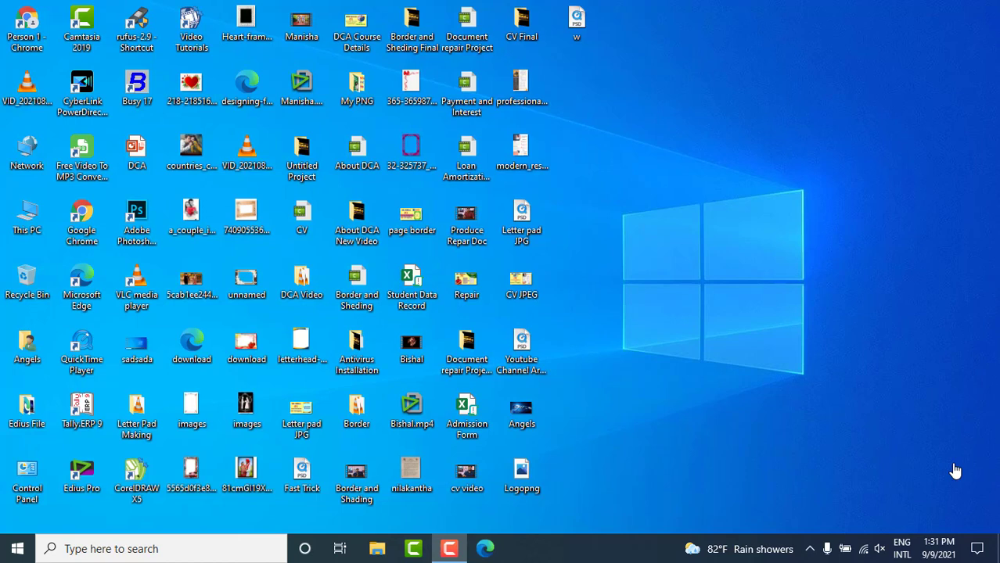
- Refresh the desktop, launch Excel through the Run dialog, and create a new blank workbook
right_click(755, 150)
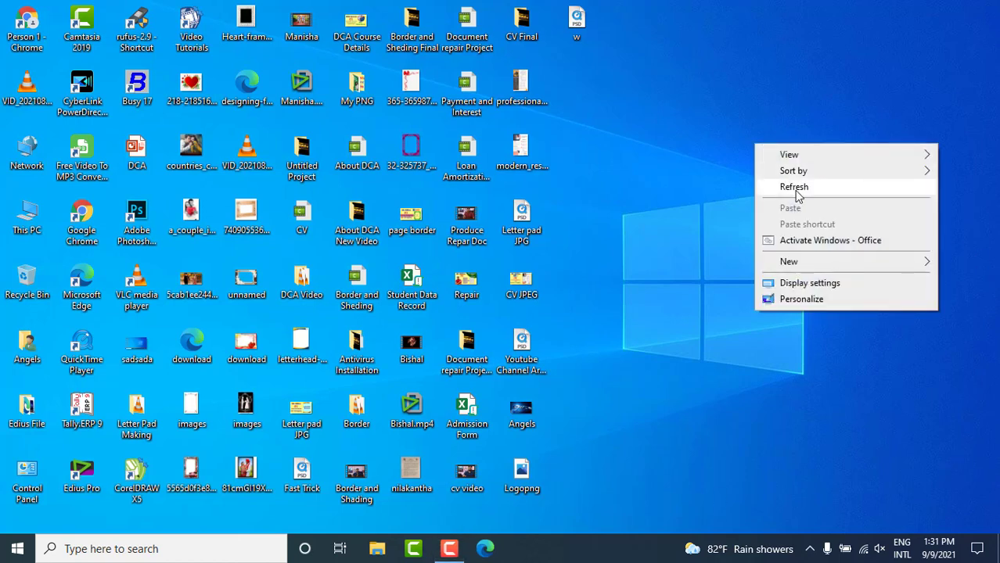
left_click(796, 190)
key("super+r")
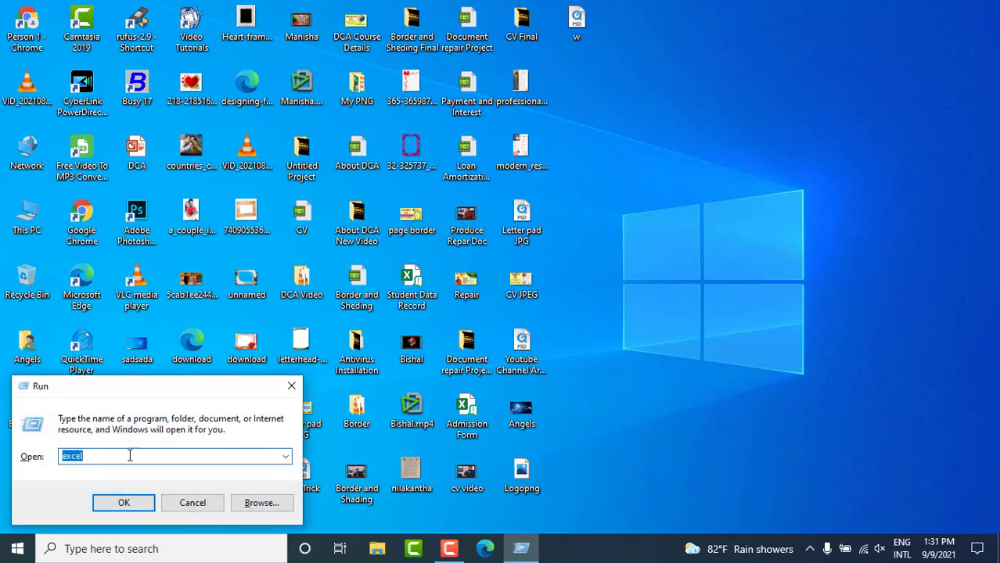
left_click_drag(104, 458, 65, 462)
left_click(82, 455)
left_click(105, 502)
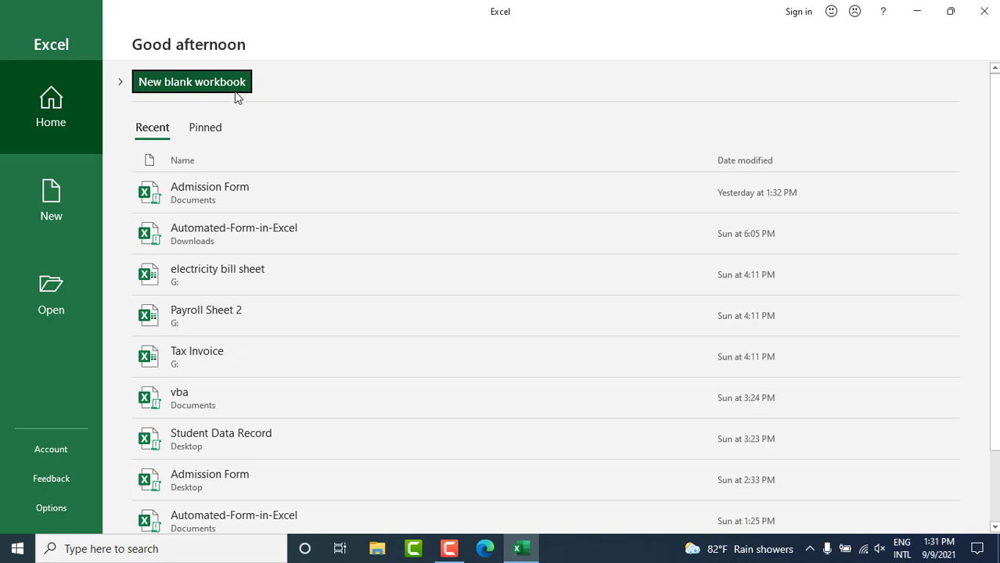
left_click(193, 82)
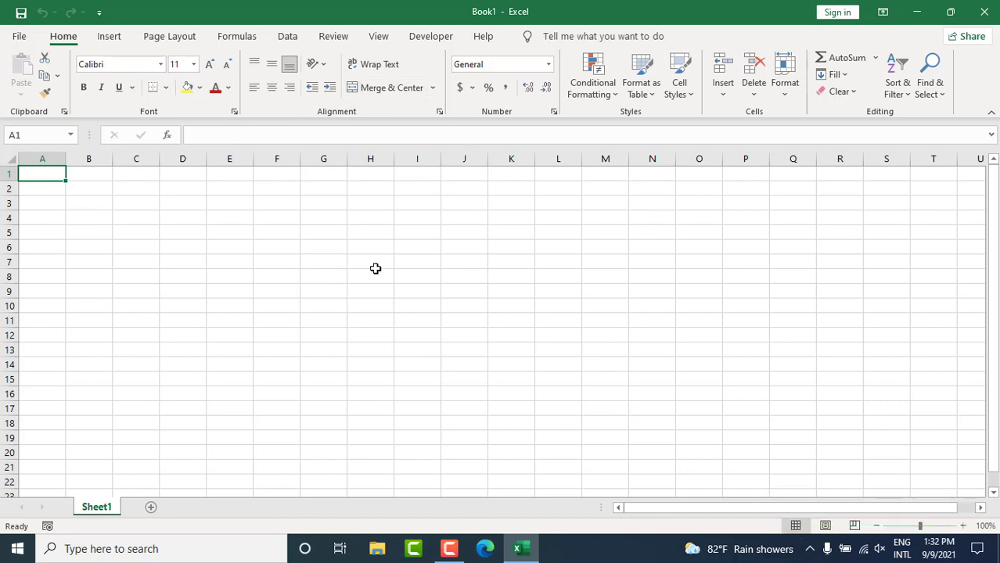
- Examine the available fonts, underline styles, border types, fill colors and font colors without applying any
left_click(161, 65)
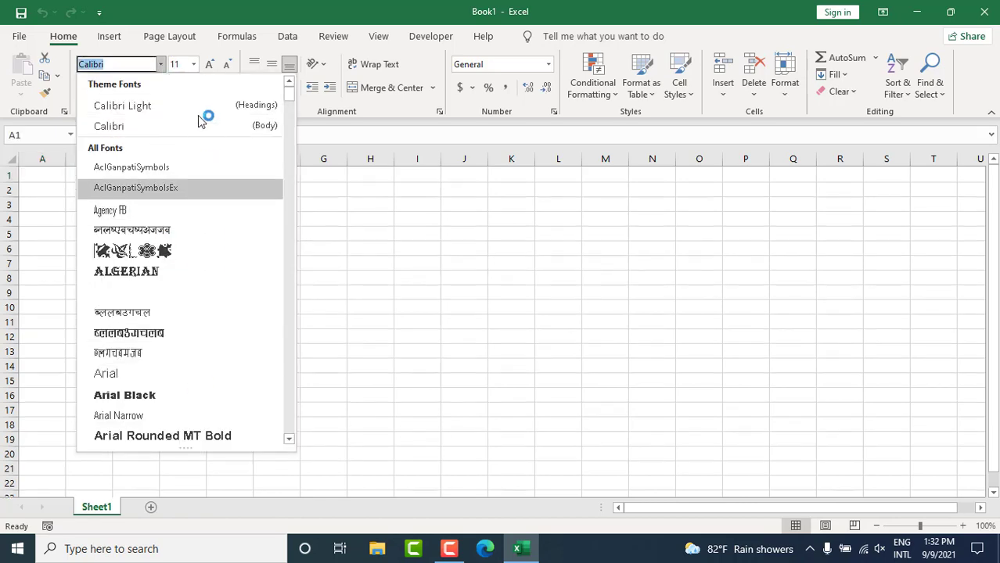
left_click(163, 64)
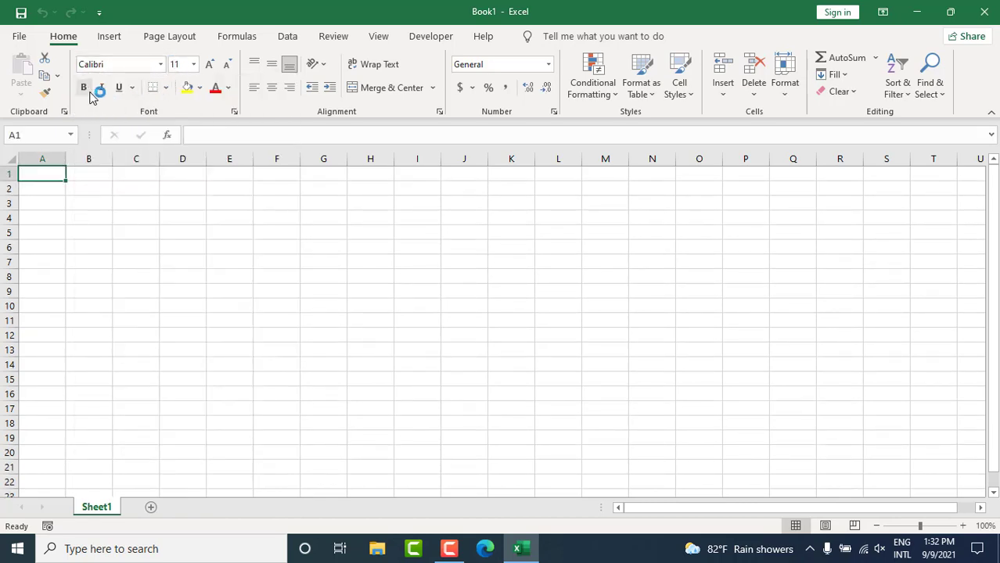
left_click(133, 88)
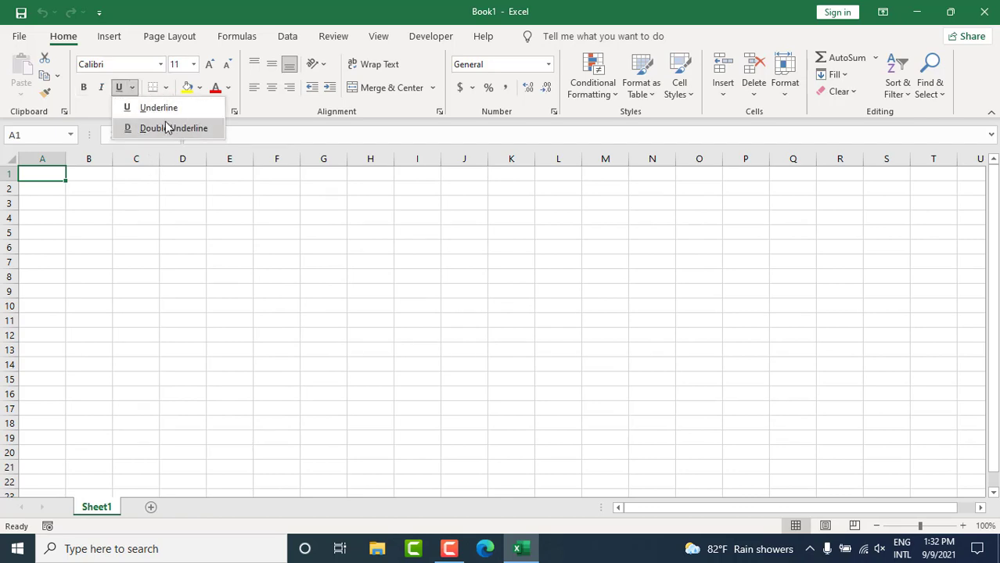
left_click(167, 88)
left_click(169, 88)
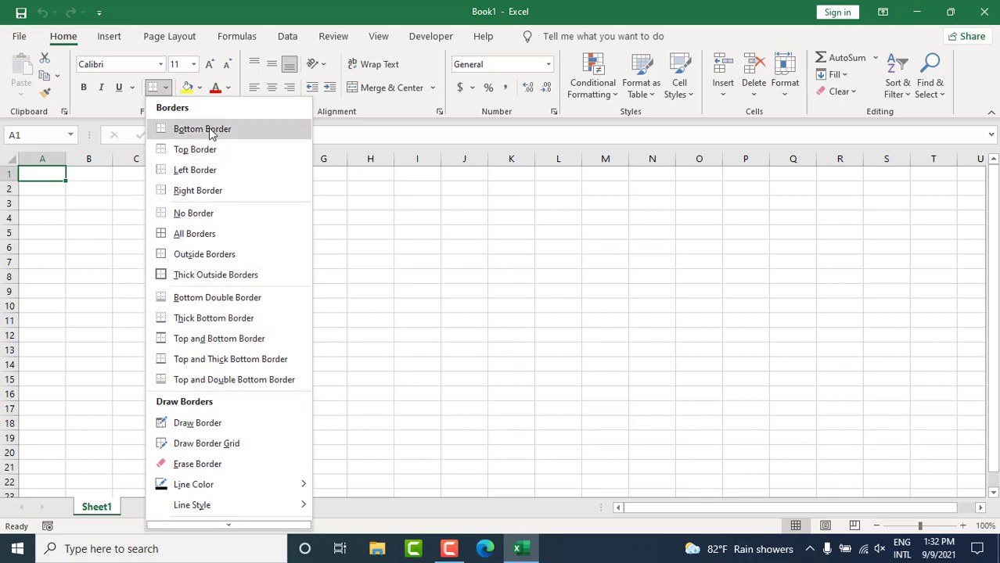
left_click(167, 88)
left_click(199, 88)
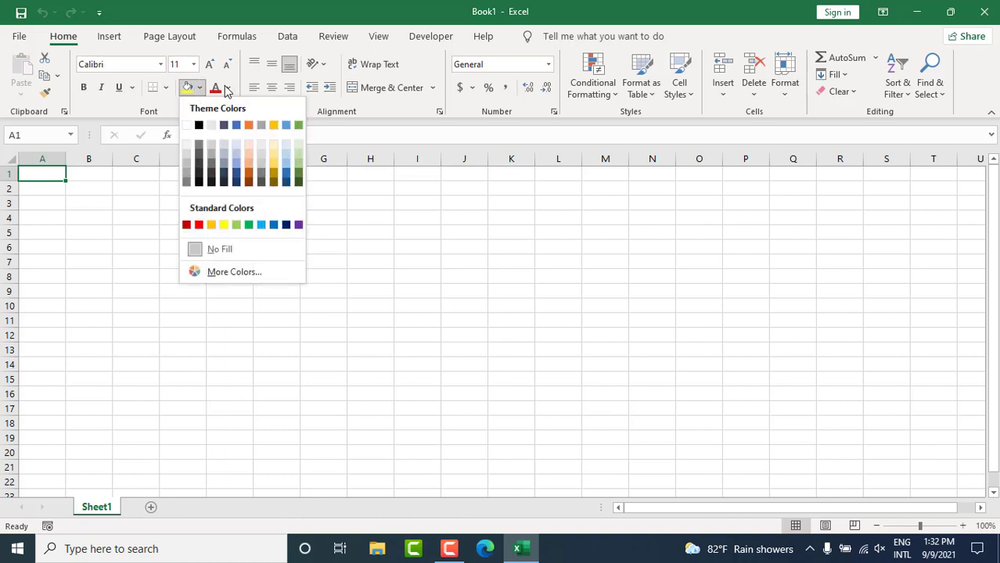
left_click(230, 90)
left_click(230, 90)
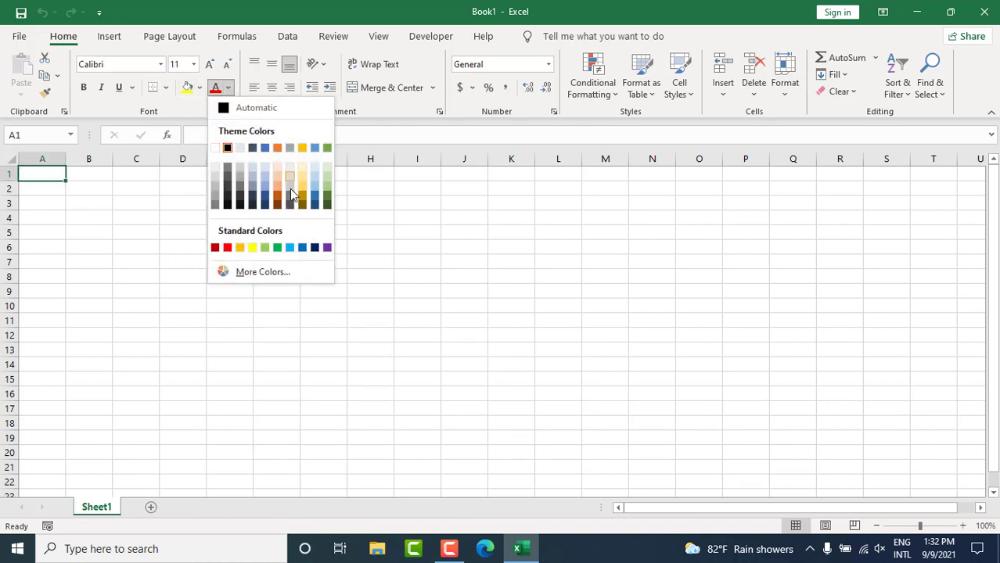
- Increase cell A1's font size to 12 and reduce it back to 11
left_click(209, 69)
left_click(209, 69)
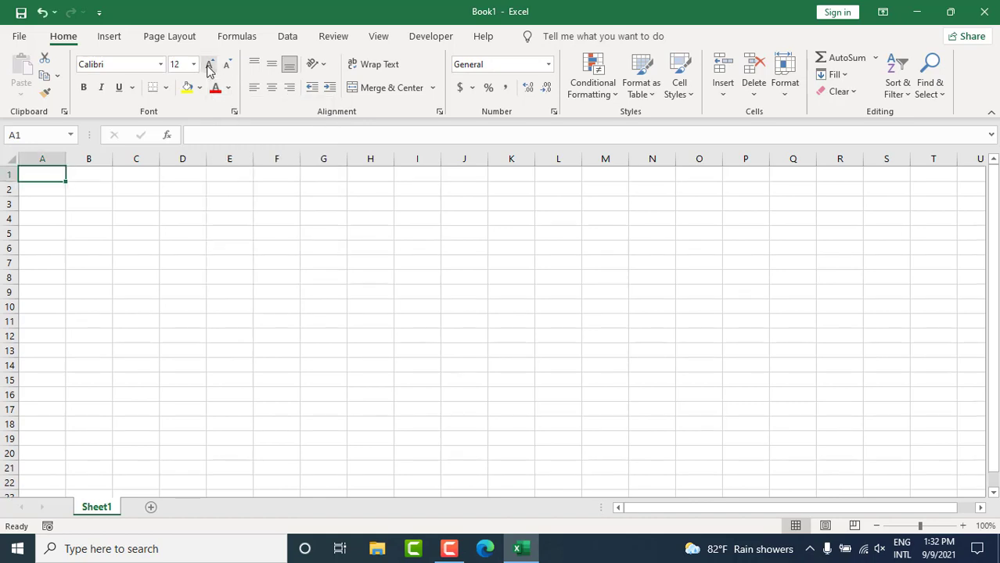
left_click(226, 66)
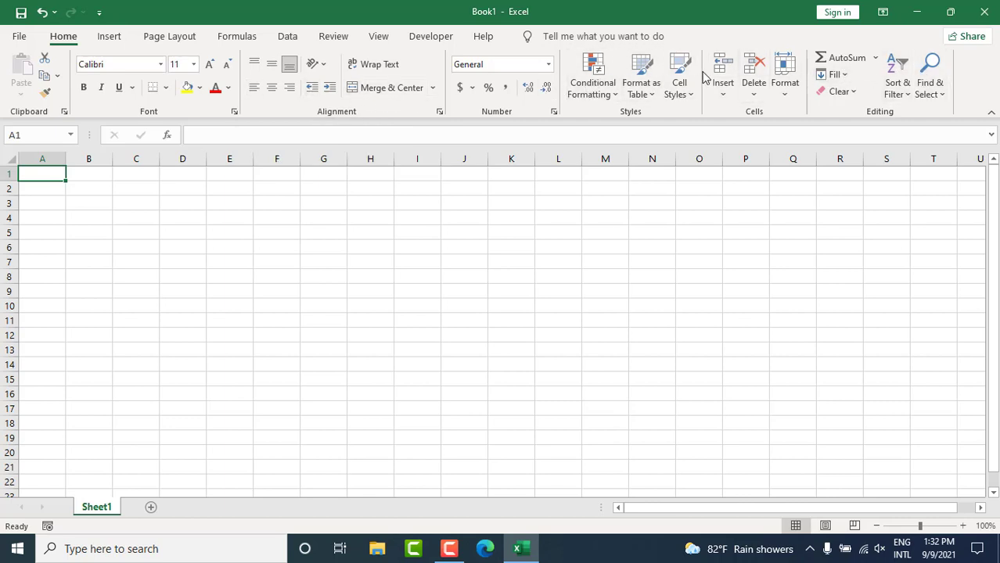
- Examine the insert commands, including the illustration options, and the page layout commands, and return to the home commands
left_click(116, 37)
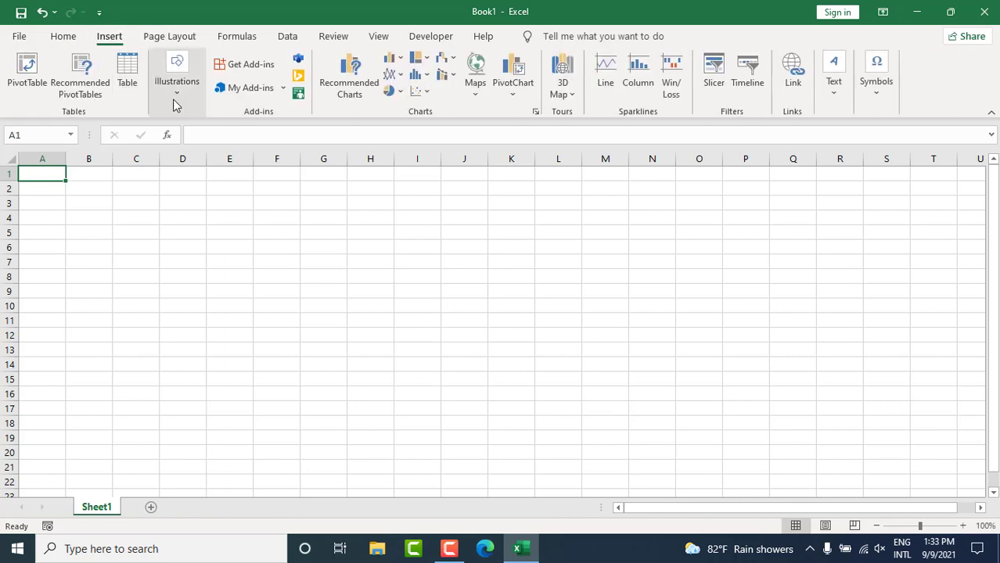
left_click(186, 101)
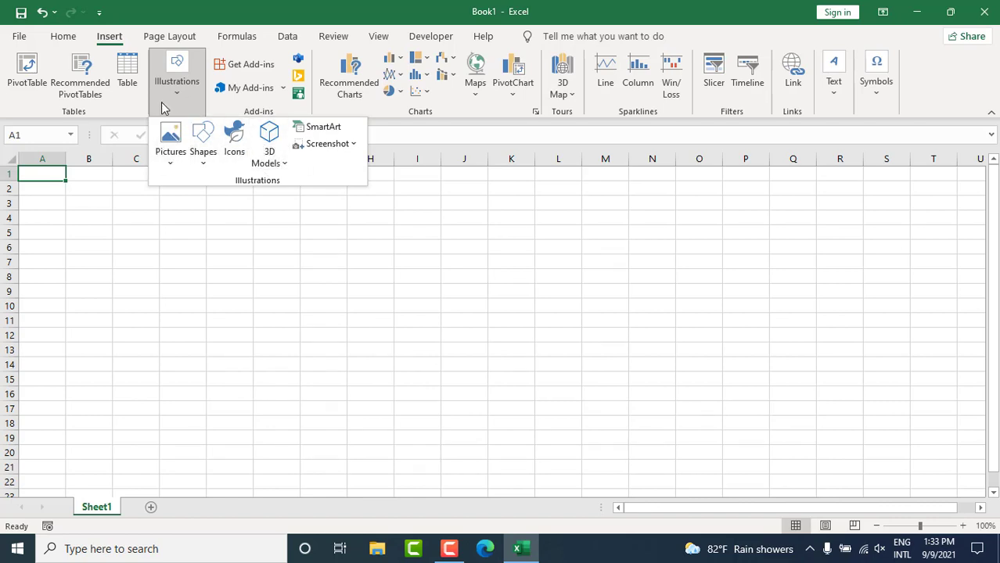
left_click(178, 84)
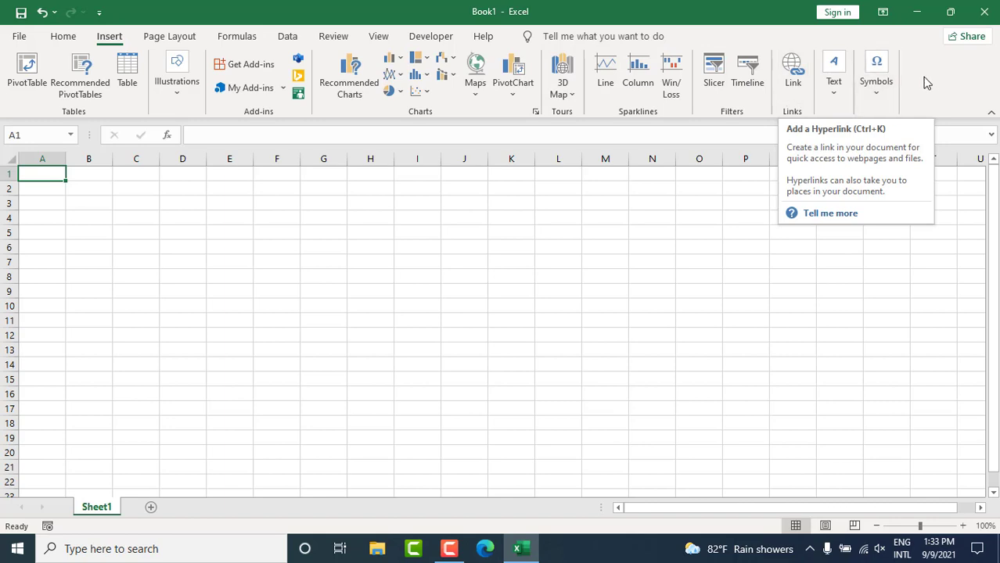
left_click(70, 36)
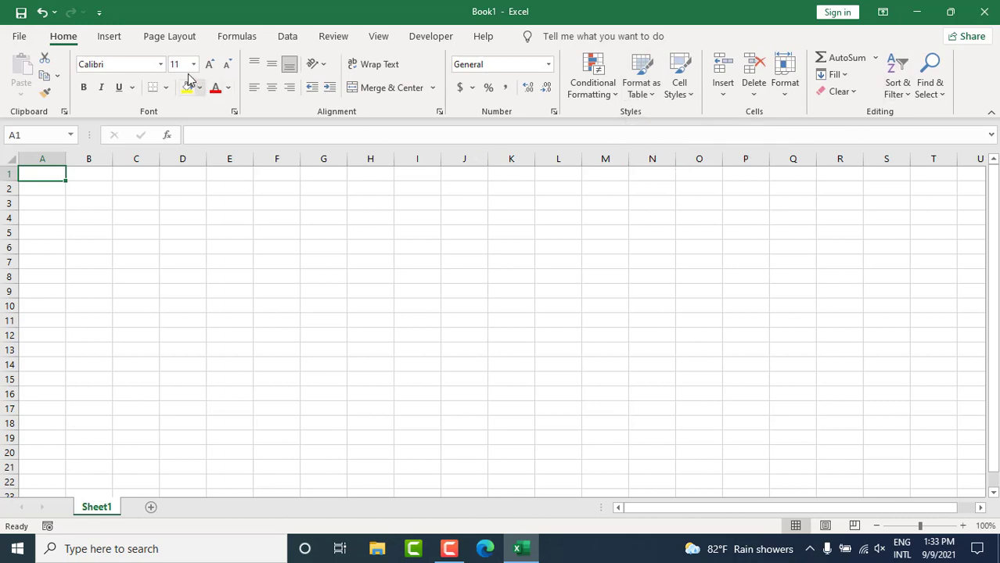
left_click(169, 36)
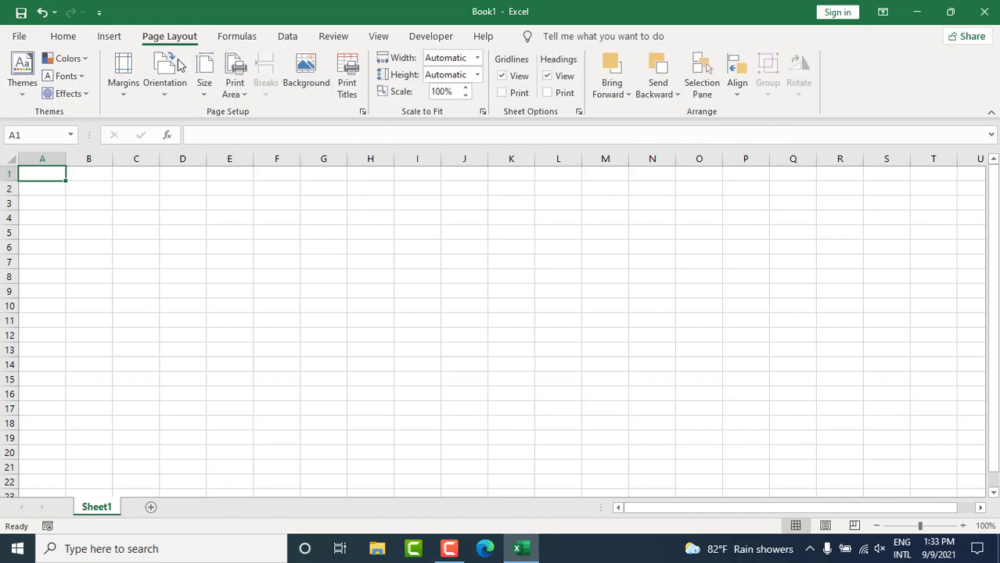
left_click(65, 39)
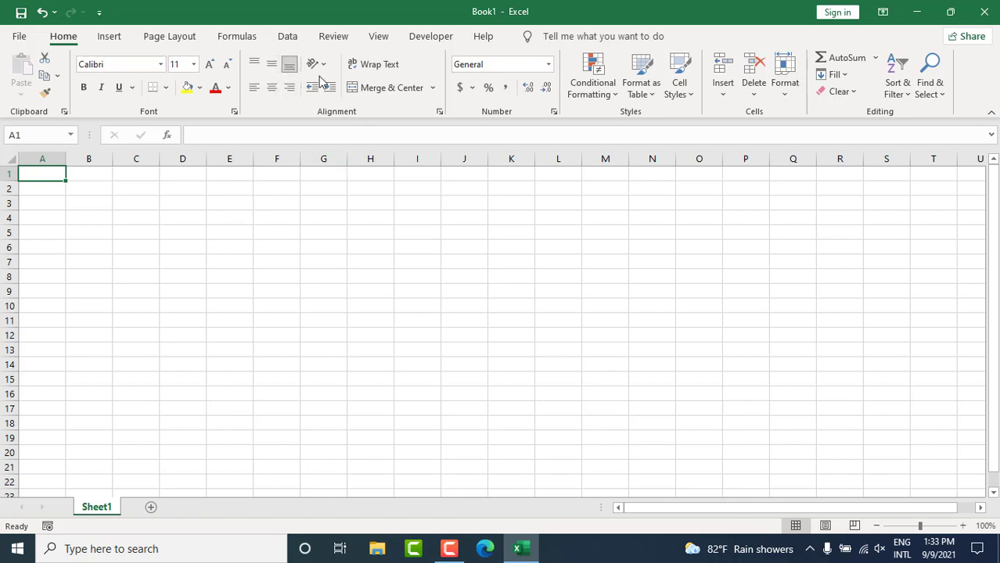
left_click(126, 199)
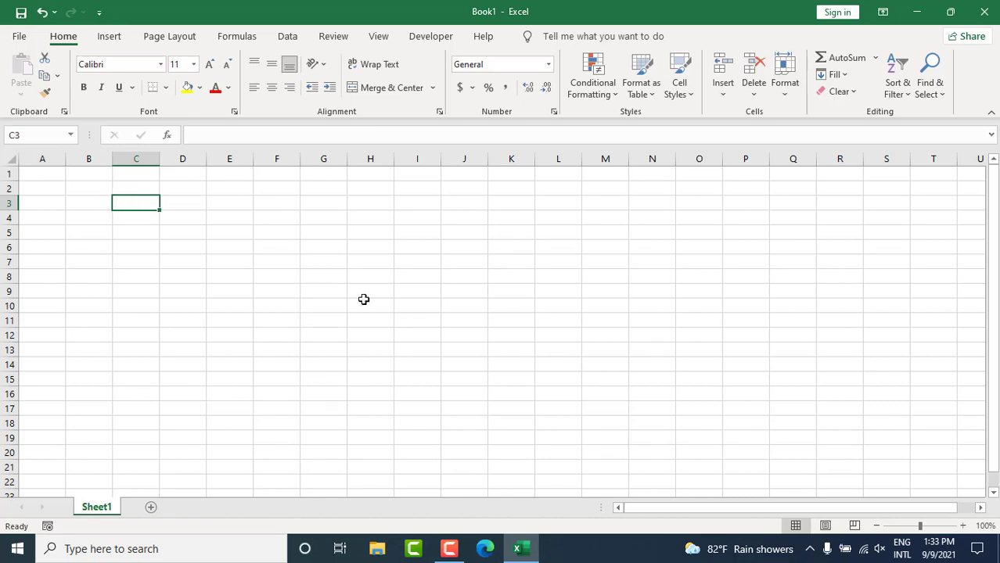
left_click(228, 298)
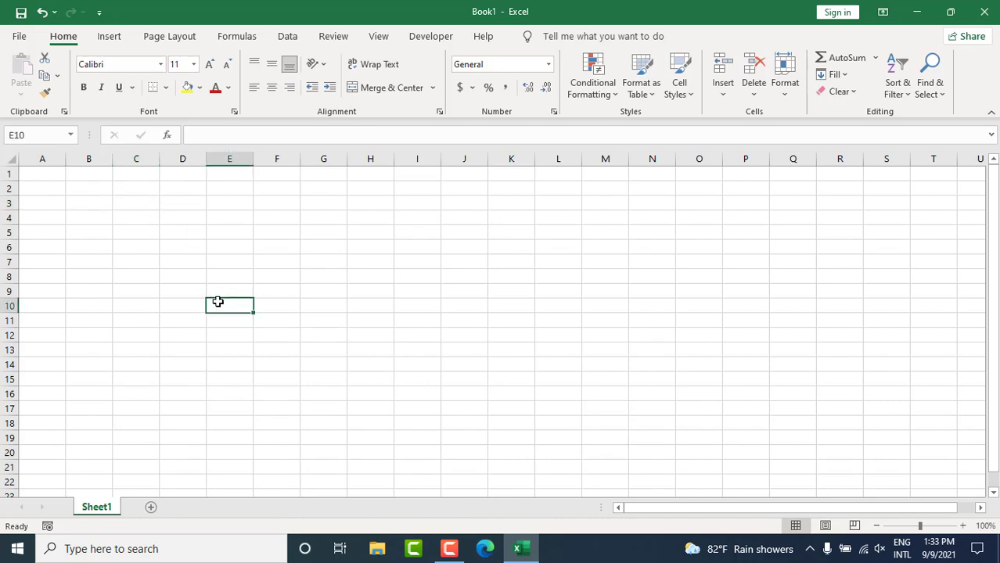
left_click(194, 280)
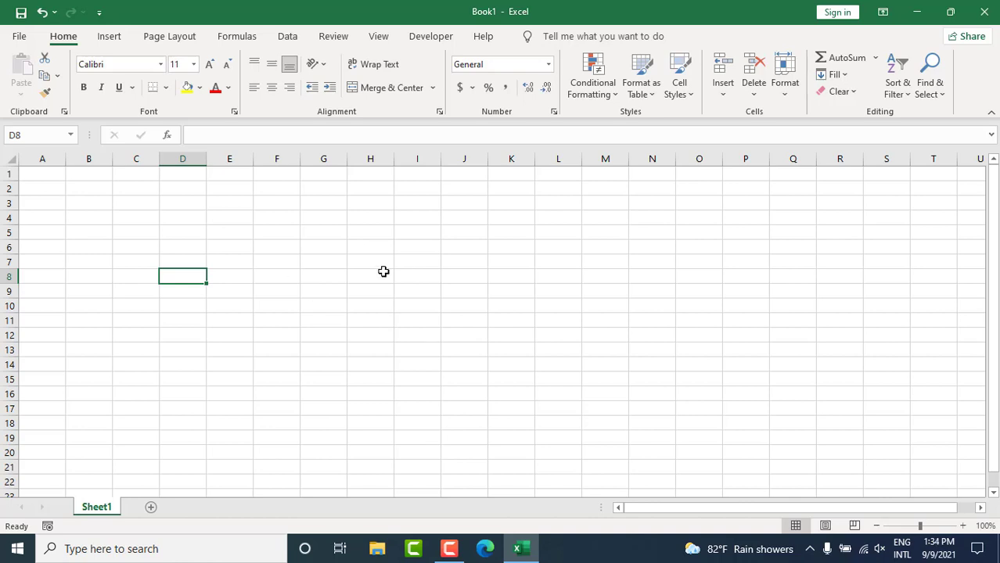
left_click(323, 348)
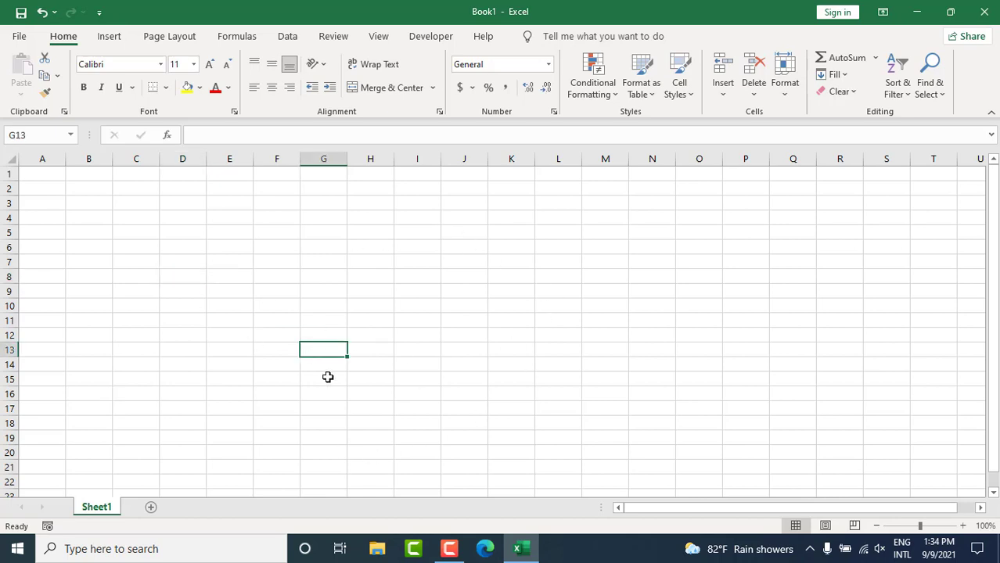
left_click(523, 280)
left_click(323, 265)
left_click(437, 330)
left_click(285, 317)
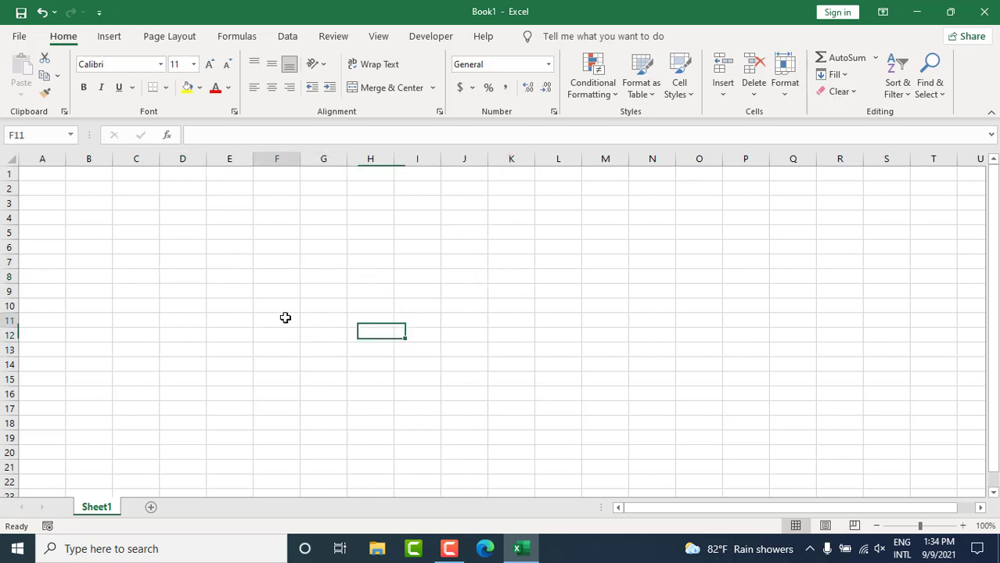
left_click(345, 269)
left_click(384, 249)
left_click_drag(462, 249, 462, 263)
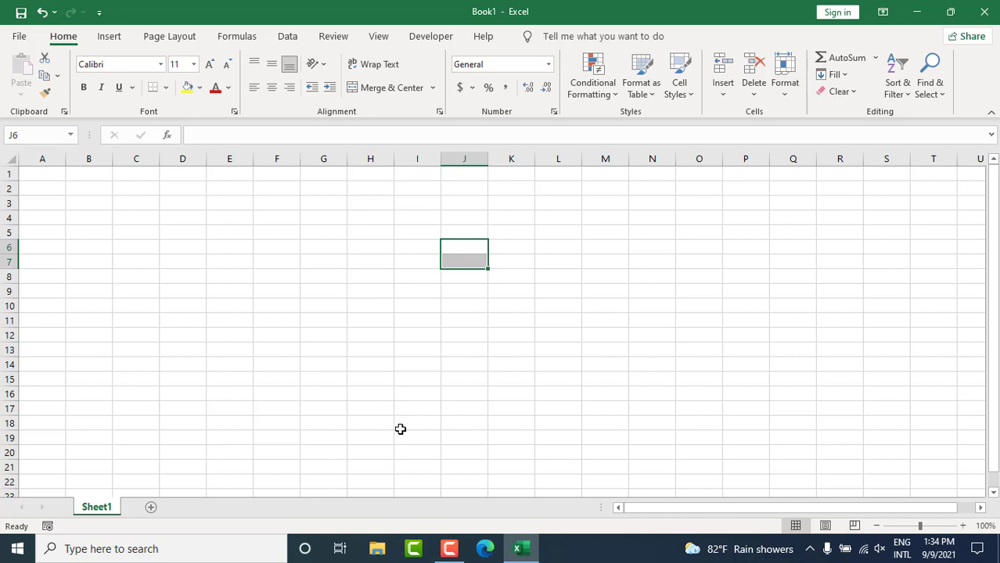
left_click(280, 251)
left_click(624, 276)
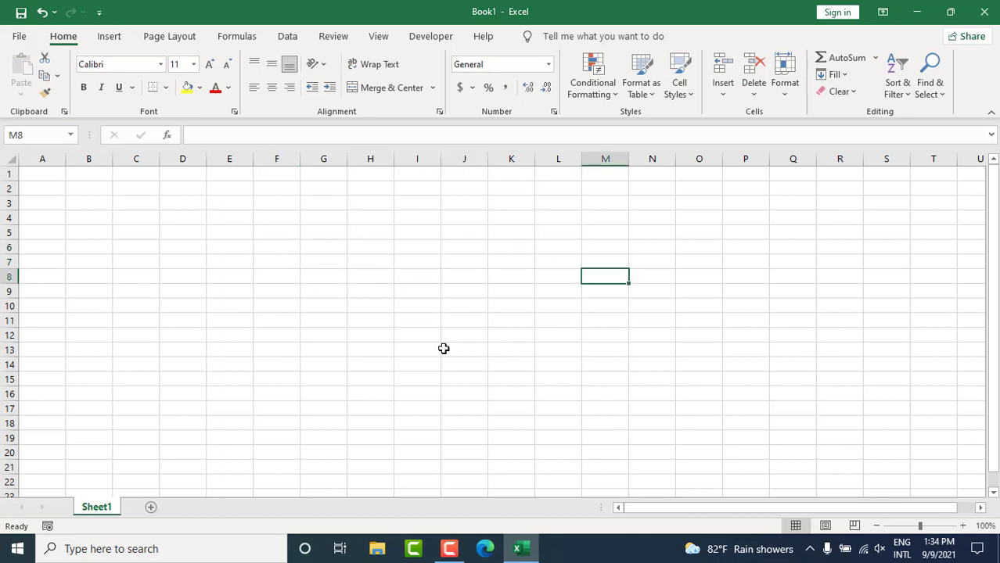
left_click(444, 349)
left_click(333, 288)
left_click(530, 288)
left_click(460, 362)
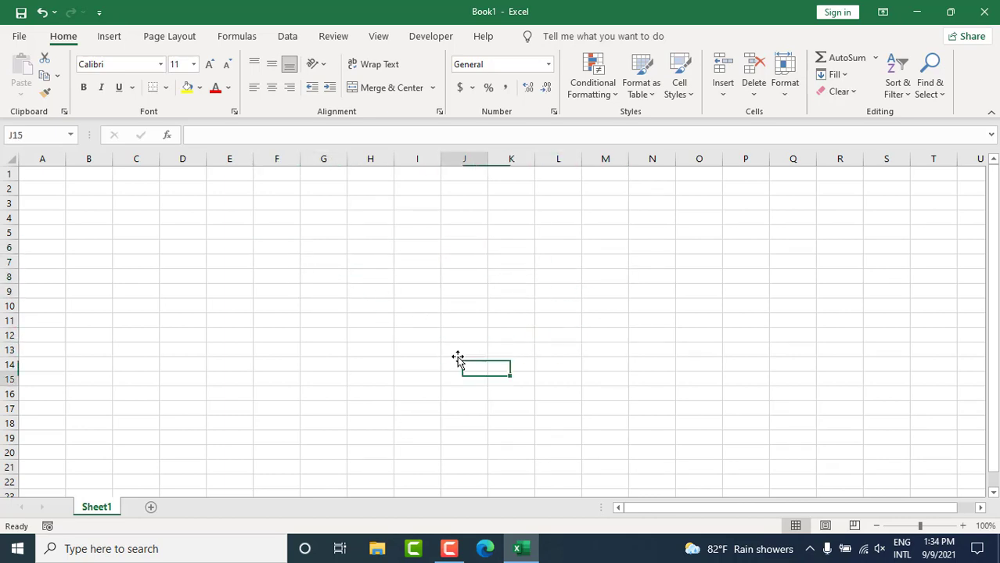
left_click(469, 305)
left_click(596, 264)
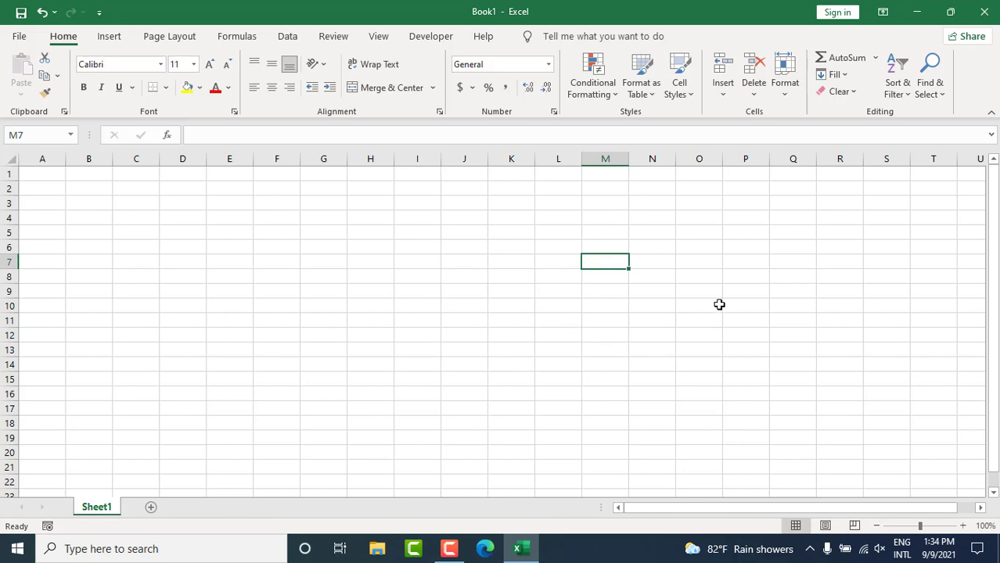
left_click(560, 322)
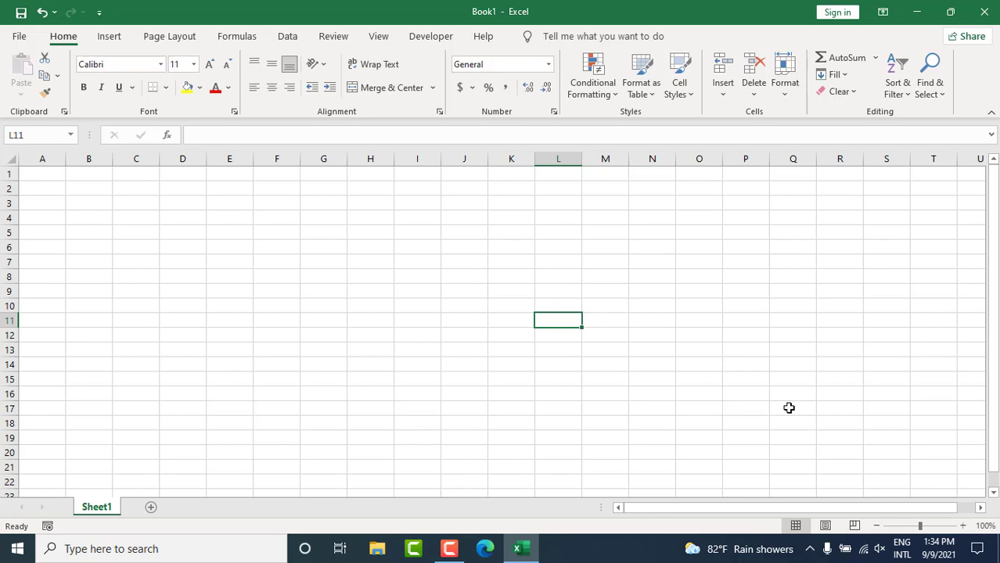
left_click(624, 321)
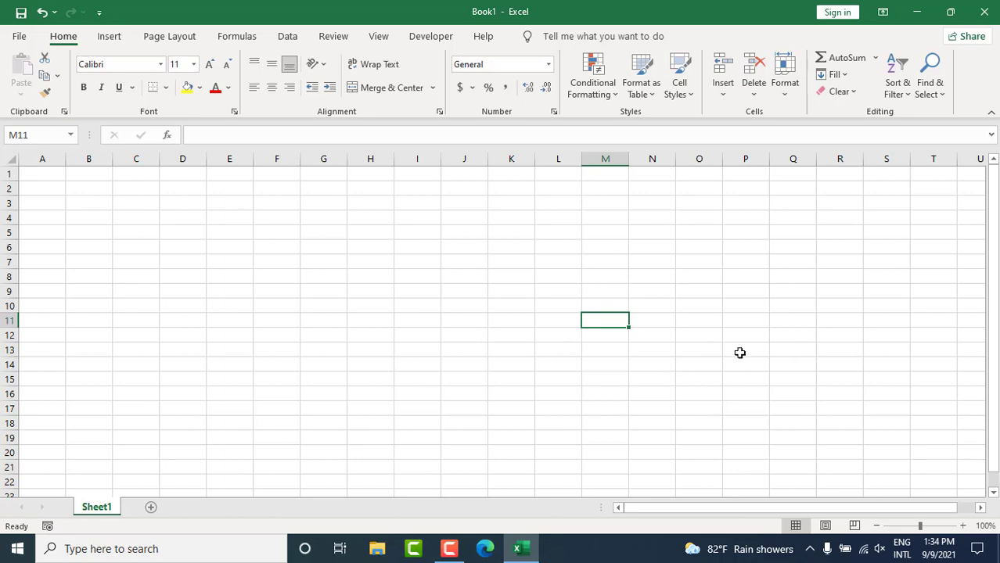
left_click(662, 296)
left_click_drag(225, 241, 764, 357)
left_click(479, 319)
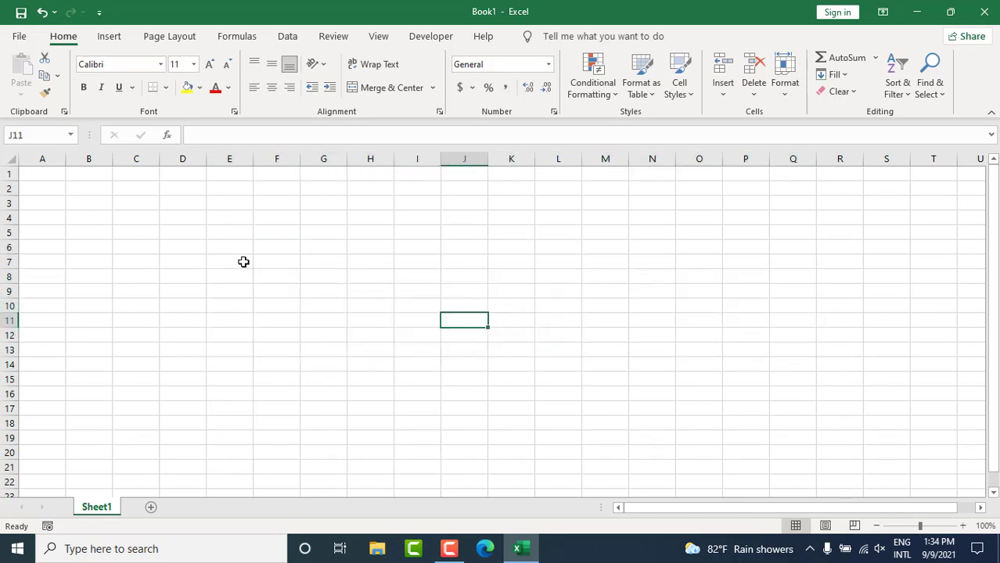
left_click_drag(235, 228, 809, 418)
left_click_drag(665, 342, 684, 370)
left_click(818, 433)
left_click(558, 424)
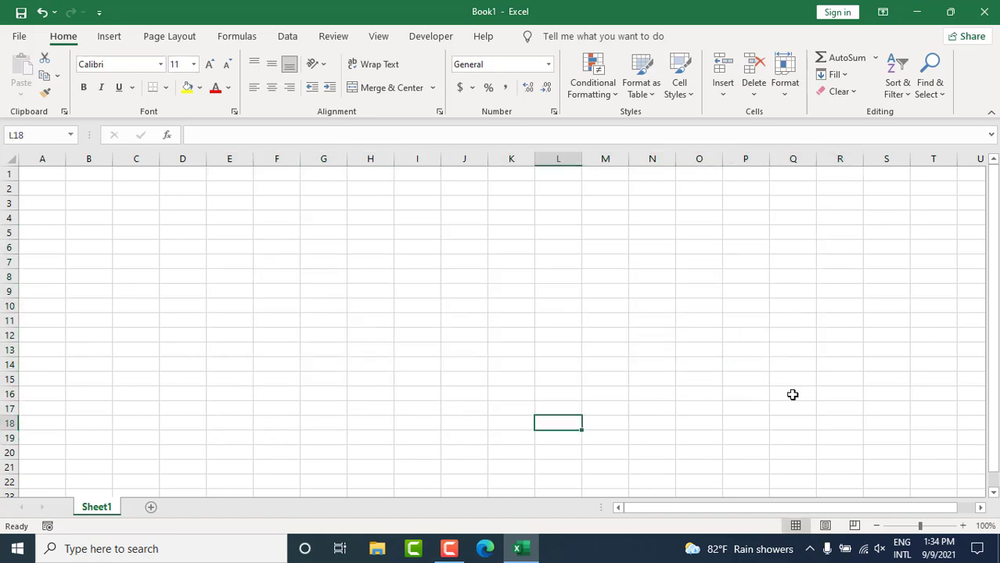
left_click(840, 379)
left_click(840, 467)
left_click(872, 424)
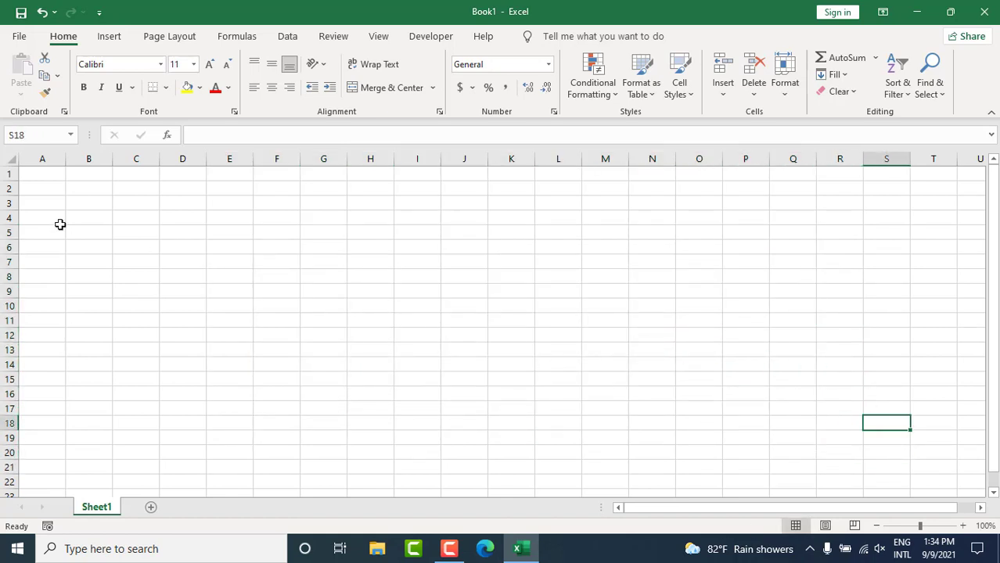
- Select whole columns one after another across the sheet, from column A to column H
left_click(49, 158)
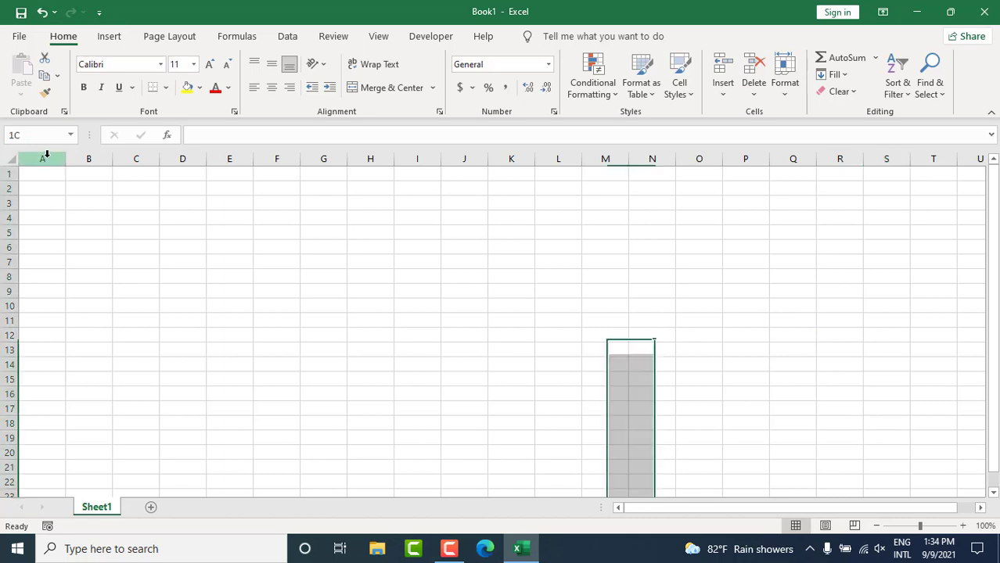
left_click(90, 159)
left_click(134, 159)
left_click(192, 158)
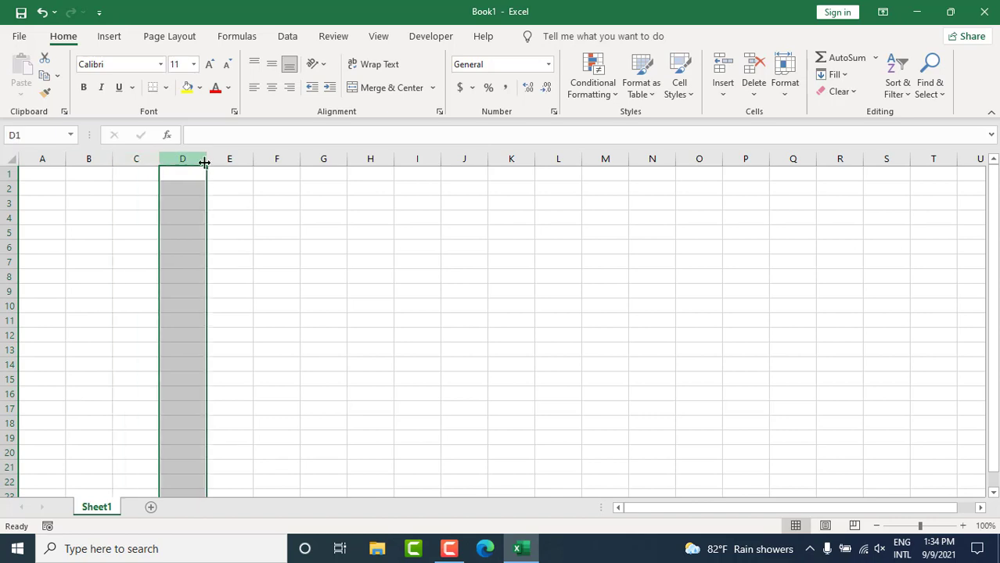
left_click(229, 160)
left_click(271, 158)
left_click(324, 158)
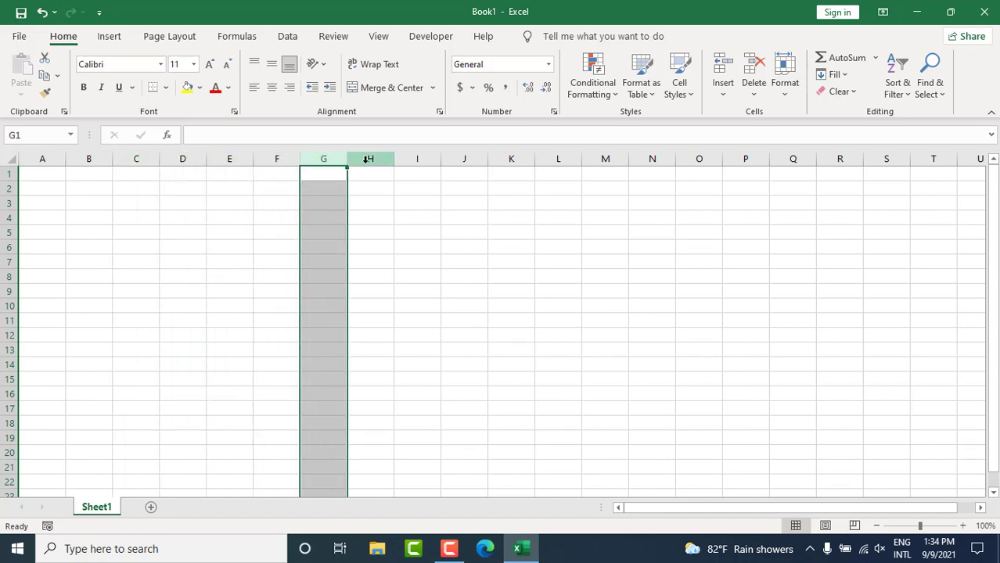
left_click(366, 159)
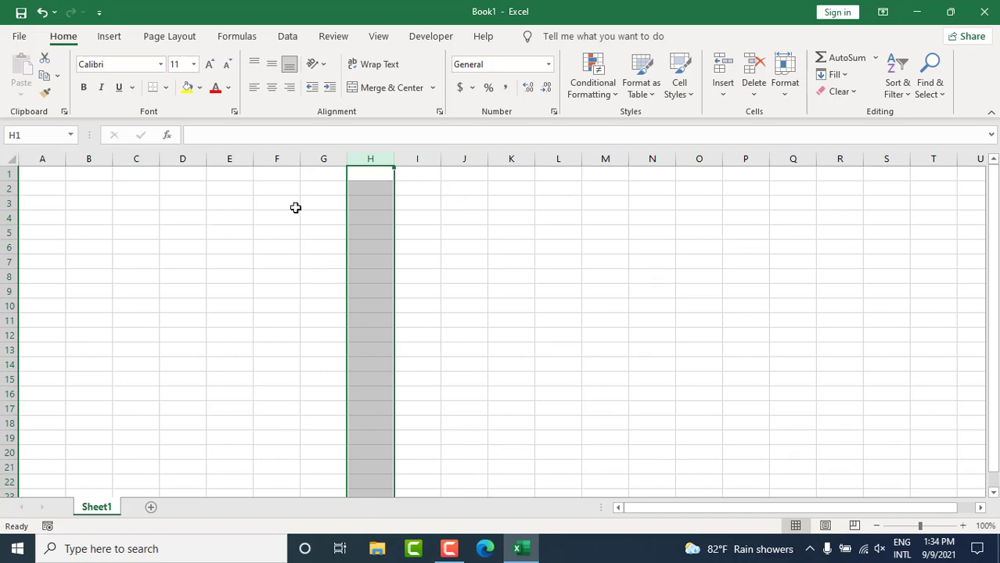
- Select single cells in different parts of the sheet, including G9, G5 and B5, ending on B1
left_click(243, 204)
left_click(282, 219)
left_click(337, 288)
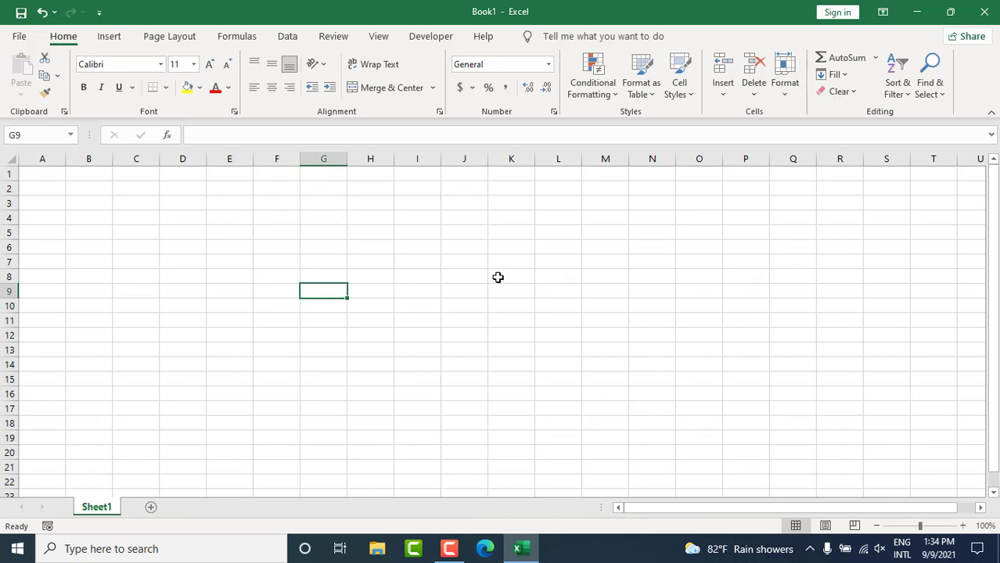
left_click(192, 196)
left_click(323, 232)
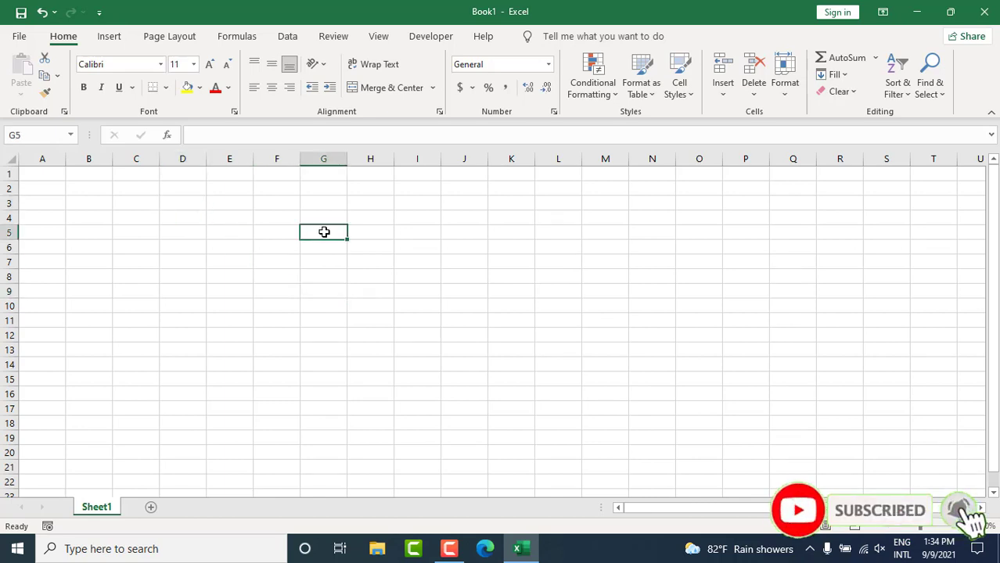
left_click(92, 231)
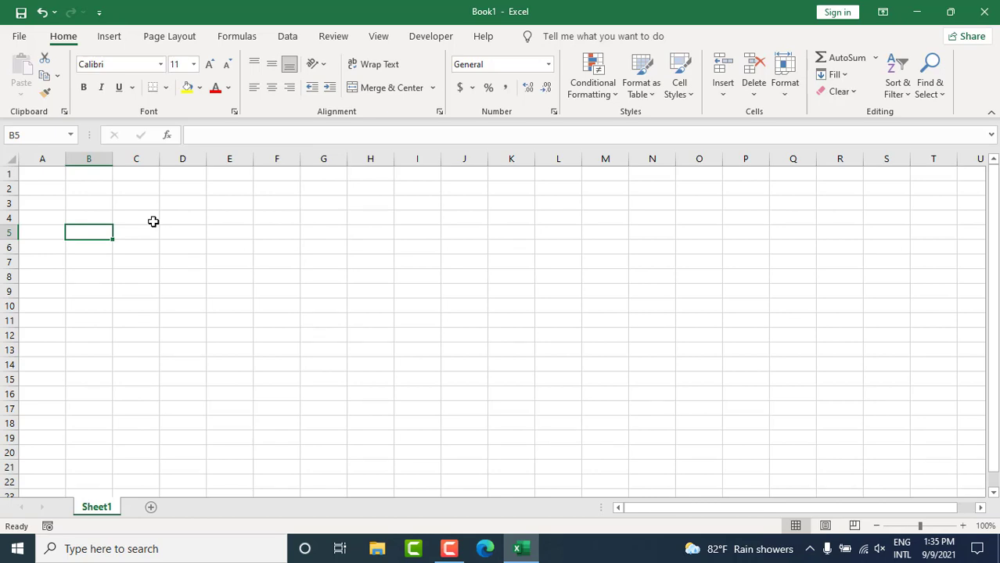
left_click(49, 170)
left_click(85, 177)
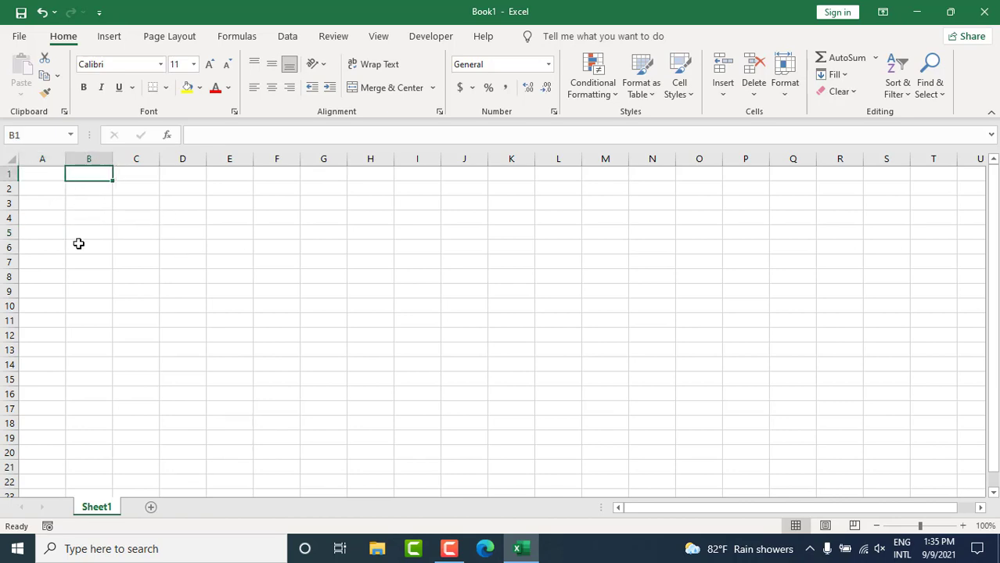
- Highlight vertical cell ranges from row 1 downward in columns A to H in turn, ending with D1:D21
left_click(44, 158)
left_click_drag(39, 181, 36, 445)
left_click_drag(96, 176, 92, 396)
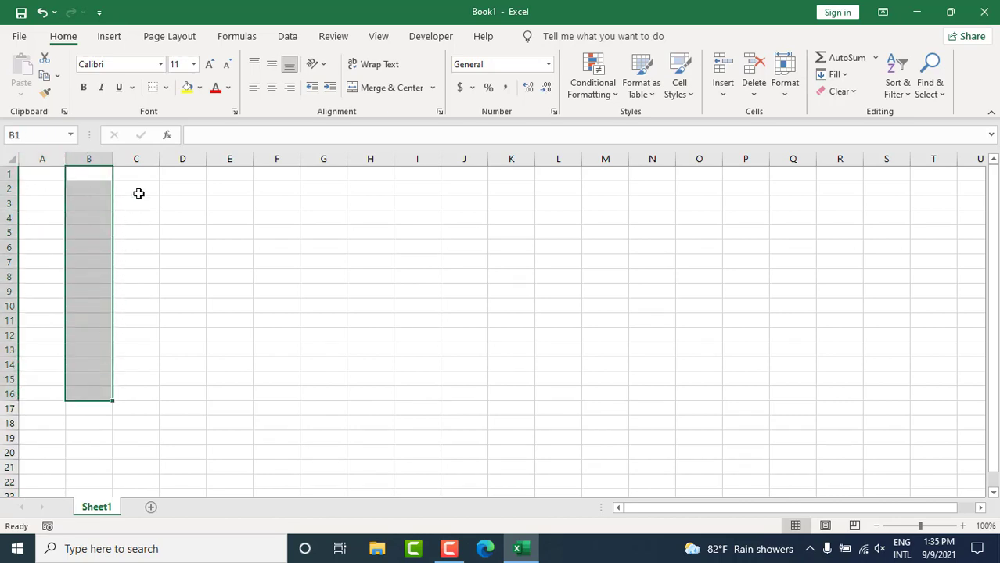
left_click_drag(143, 177, 149, 395)
left_click_drag(185, 174, 180, 352)
left_click_drag(225, 174, 230, 395)
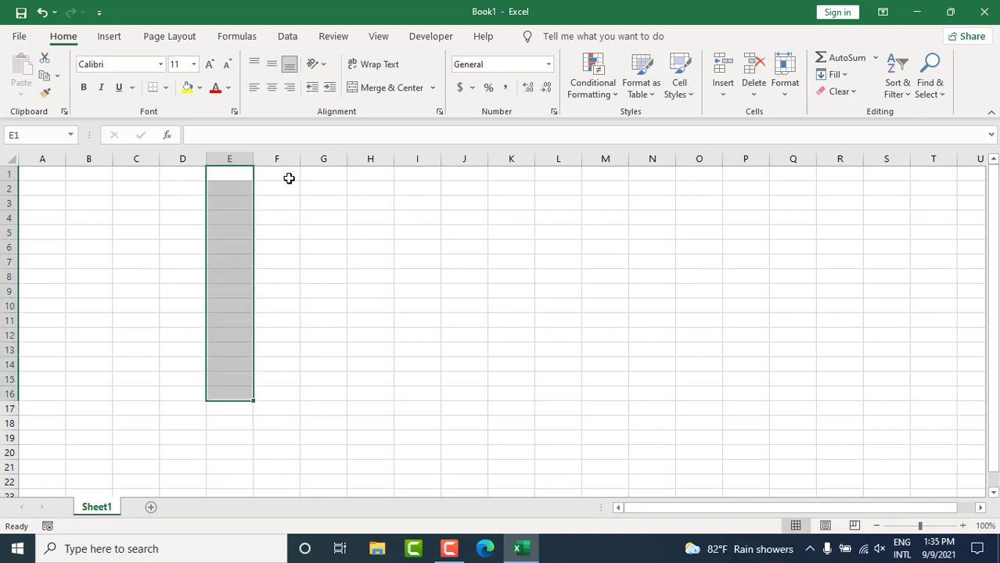
left_click_drag(288, 176, 297, 366)
left_click_drag(333, 177, 328, 352)
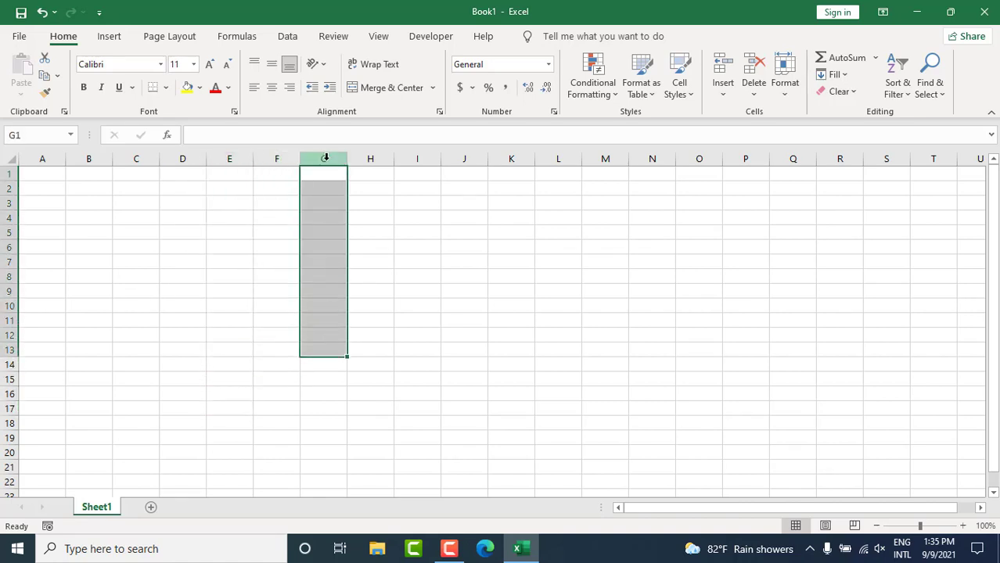
left_click(352, 192)
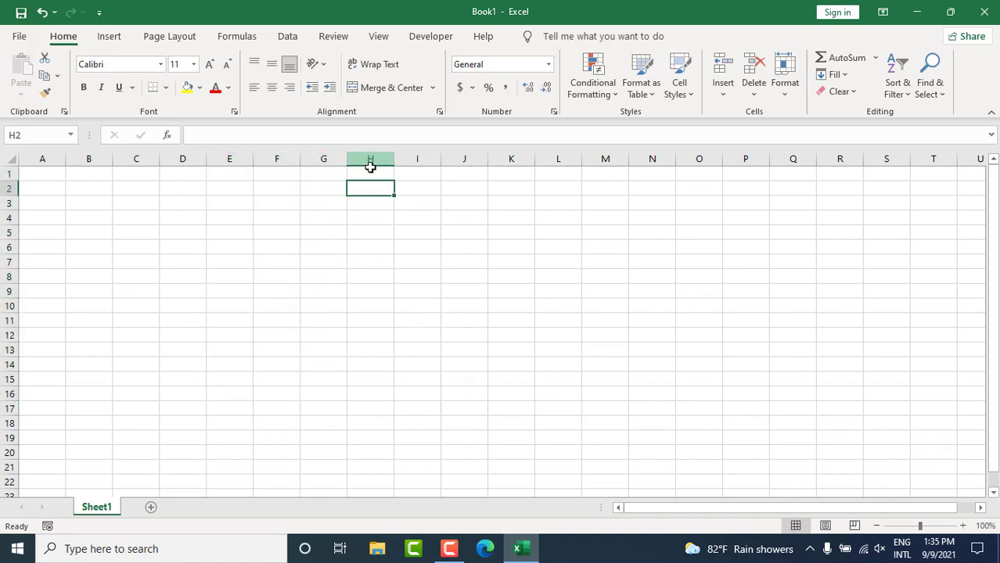
left_click_drag(371, 173, 375, 482)
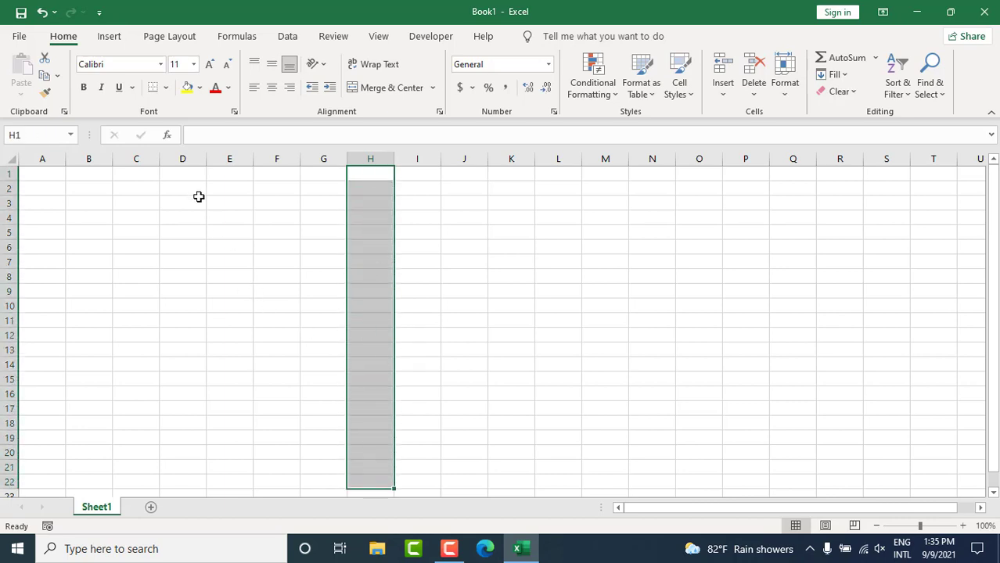
left_click_drag(186, 173, 190, 463)
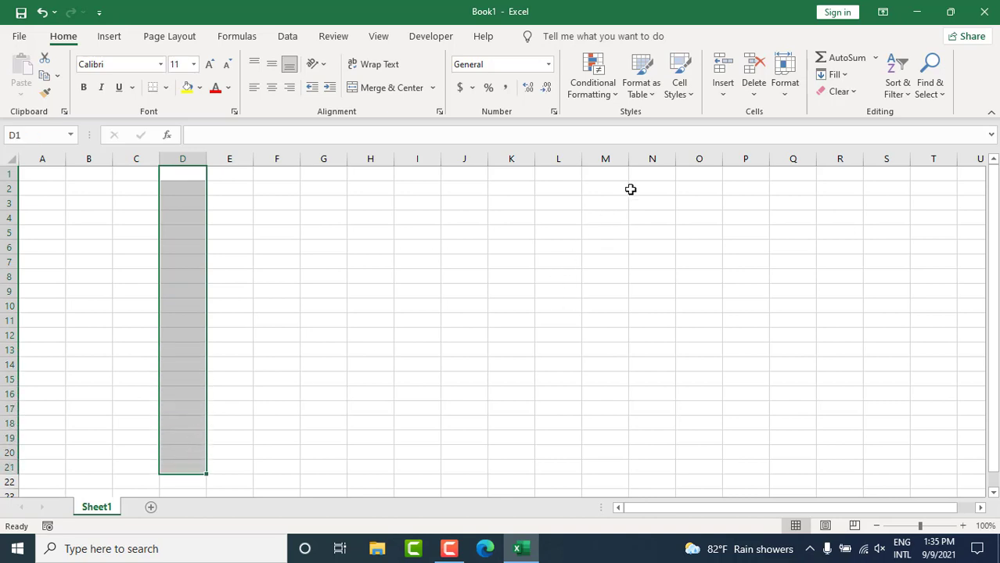
- Highlight more vertical cell ranges in column N and across columns G to M, including H1:I15 and L1:L13
left_click(660, 167)
left_click_drag(656, 153, 653, 361)
left_click(654, 171)
left_click(370, 263)
left_click_drag(324, 177, 333, 413)
left_click_drag(383, 174, 432, 381)
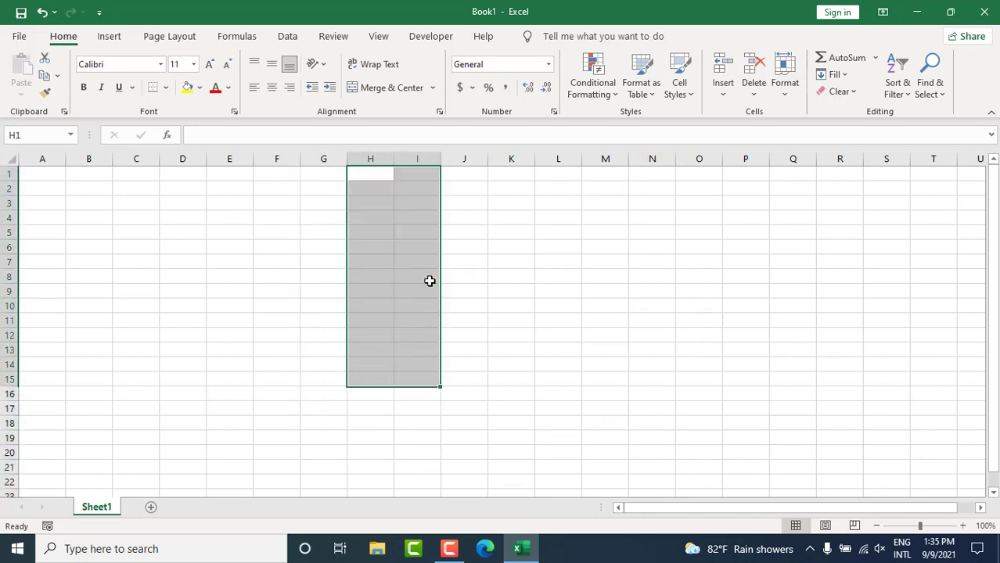
left_click(421, 184)
left_click_drag(458, 174, 446, 360)
left_click_drag(505, 173, 516, 350)
left_click_drag(560, 174, 563, 350)
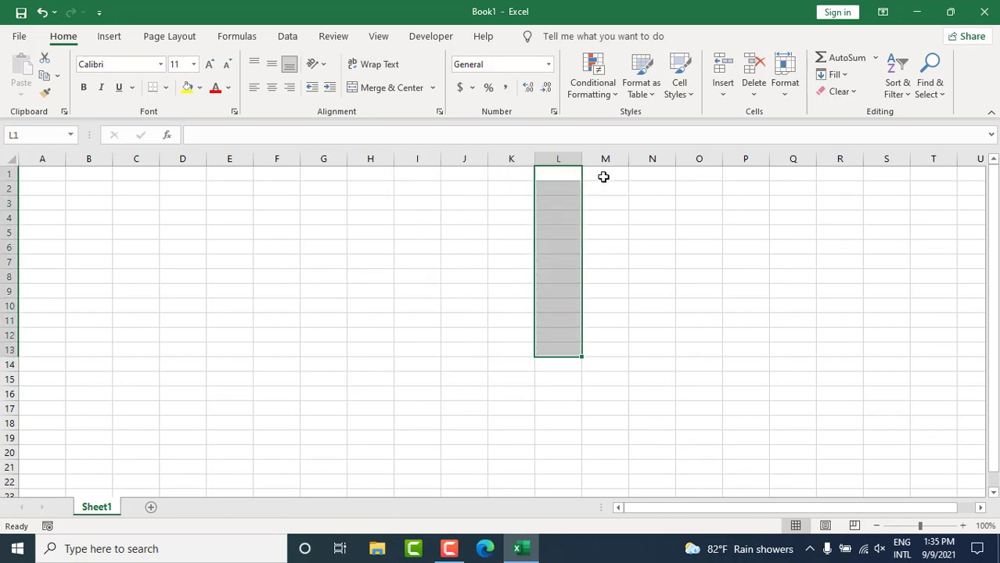
left_click_drag(603, 177, 615, 346)
left_click_drag(353, 309, 356, 247)
left_click(259, 273)
- Highlight horizontal cell ranges along individual rows, including A7:R7, A2:M2 and A9:M9
left_click_drag(50, 257, 827, 263)
left_click(328, 303)
left_click_drag(35, 258, 840, 258)
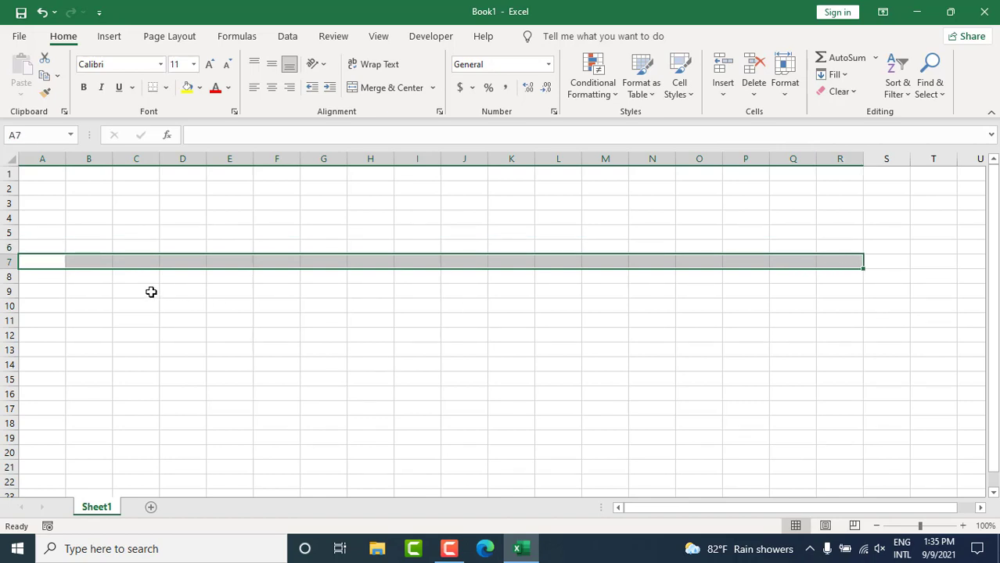
left_click(40, 208)
left_click_drag(38, 190, 620, 186)
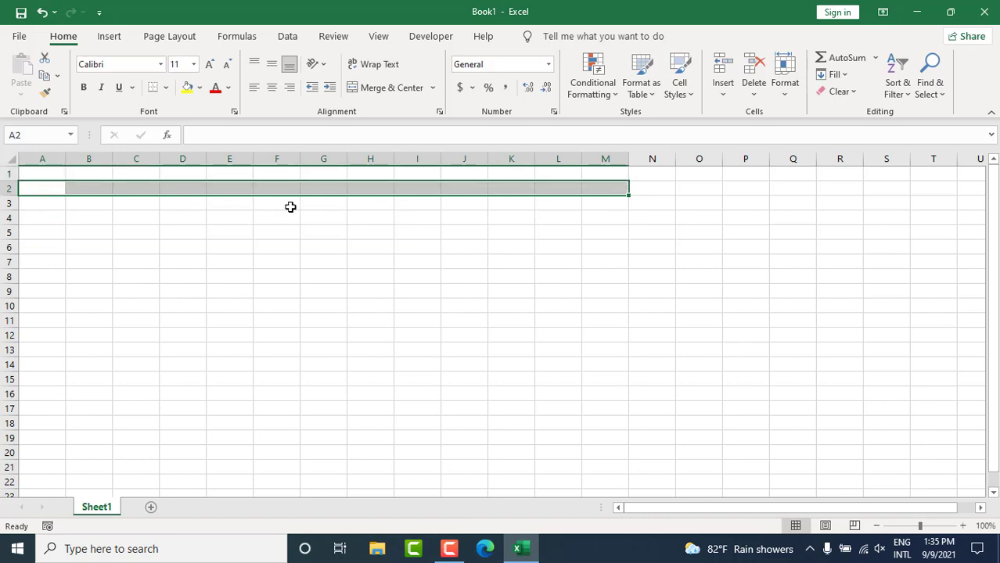
left_click_drag(49, 221, 571, 221)
left_click_drag(33, 280, 513, 263)
left_click_drag(404, 186, 426, 453)
left_click_drag(44, 293, 609, 291)
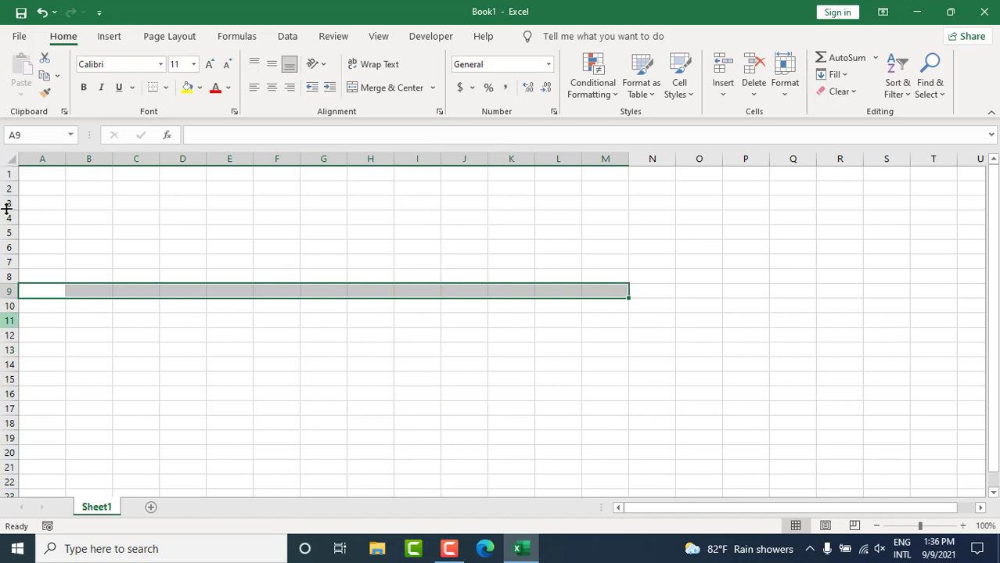
- Highlight vertical ranges in columns A to E, highlight horizontal ranges starting in column A, and select cell F15
left_click_drag(45, 174, 43, 409)
left_click_drag(89, 174, 89, 353)
left_click_drag(144, 172, 136, 344)
left_click_drag(199, 172, 209, 366)
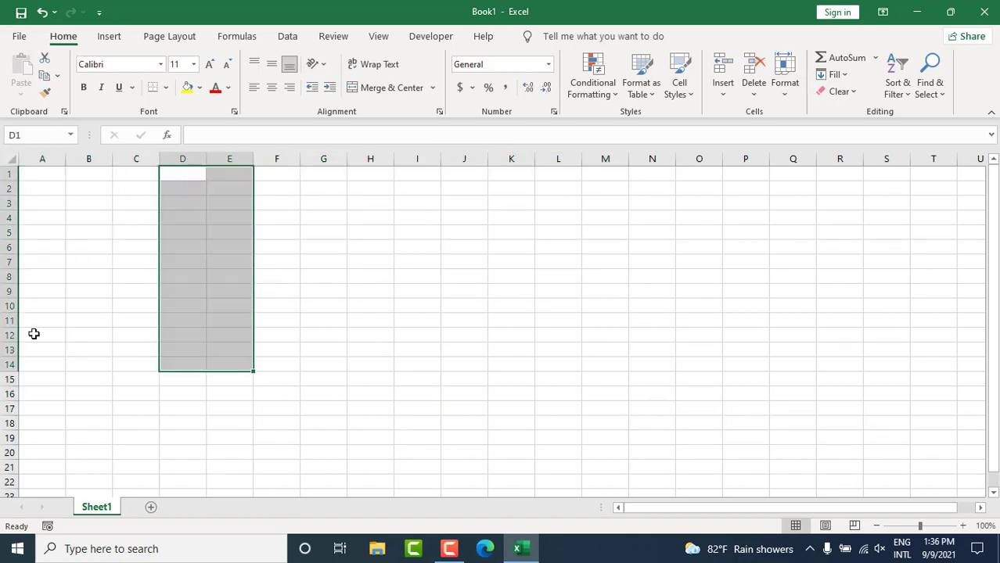
left_click(34, 333)
left_click_drag(31, 295, 322, 308)
left_click_drag(31, 320, 303, 319)
left_click(290, 378)
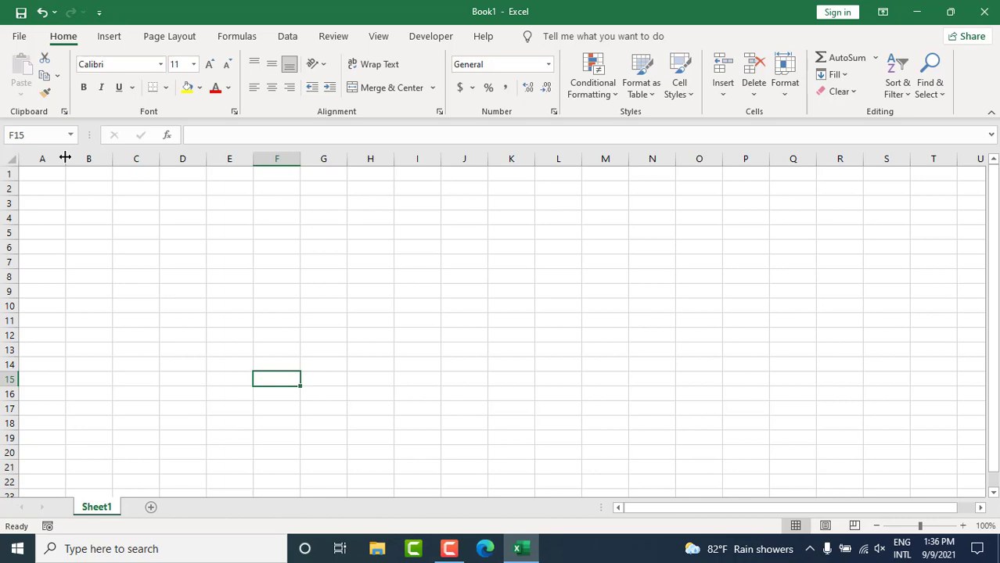
- Widen column A, reduce it to under half the default width, and narrow column B to match
left_click_drag(65, 158, 182, 159)
left_click_drag(102, 162, 37, 160)
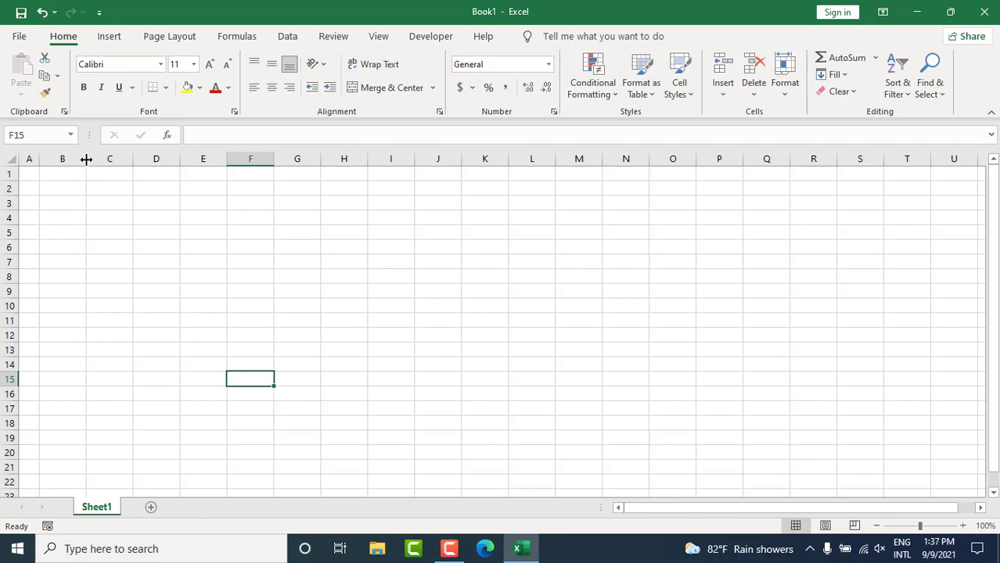
left_click_drag(86, 158, 61, 158)
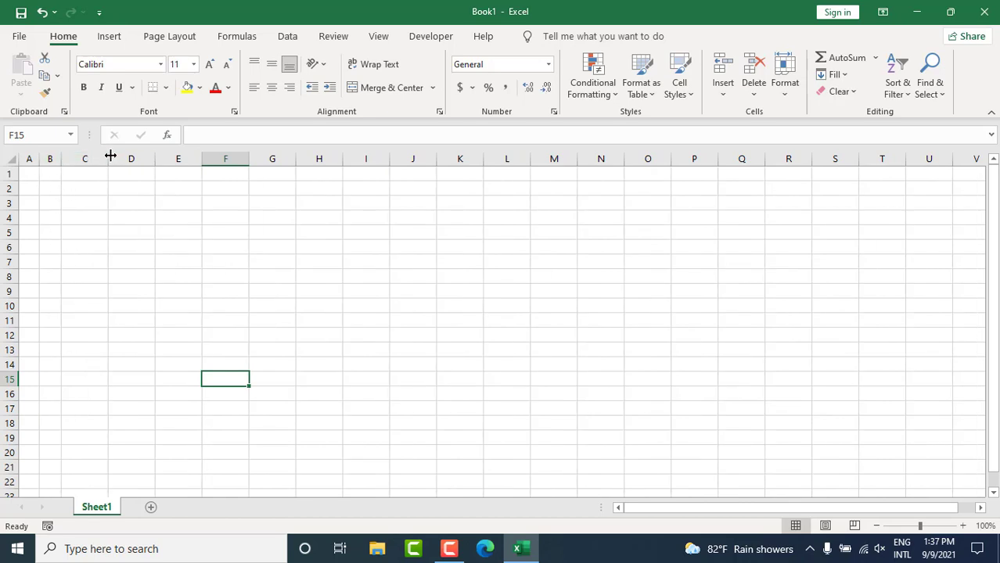
- Widen column C strongly, reduce it to nearly twice column D's width, and select cell E8
left_click_drag(107, 159, 251, 166)
left_click_drag(313, 158, 127, 164)
left_click_drag(209, 167, 144, 172)
left_click(230, 279)
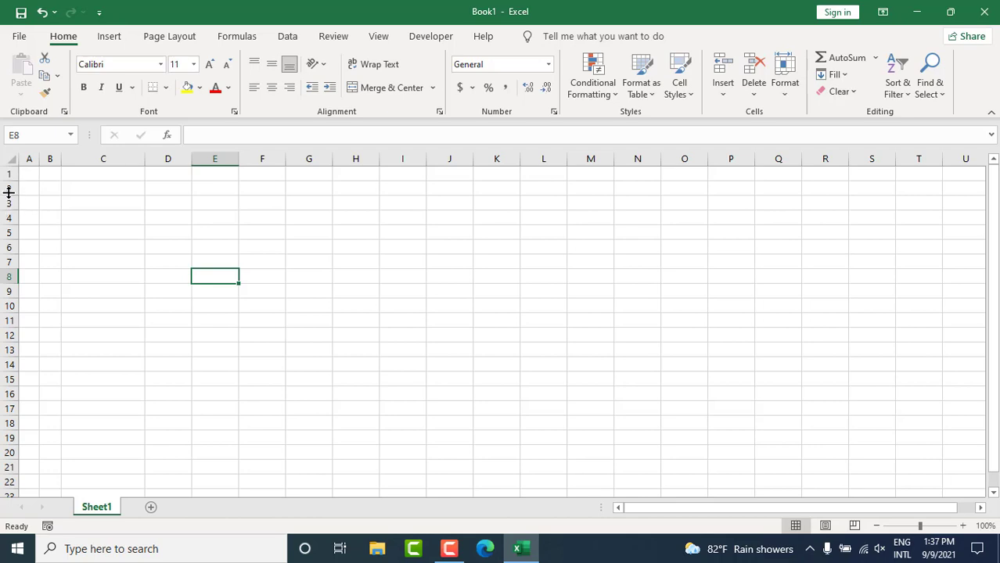
- Highlight the cells of row 2 from column A and increase the row's height to more than five standard rows
left_click_drag(28, 188, 359, 189)
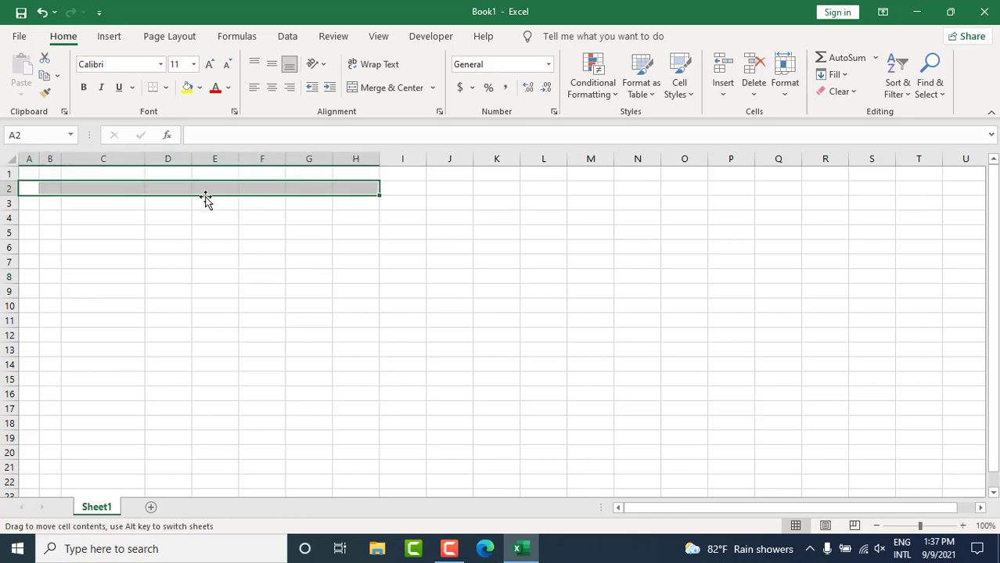
left_click_drag(21, 187, 369, 189)
left_click(93, 201)
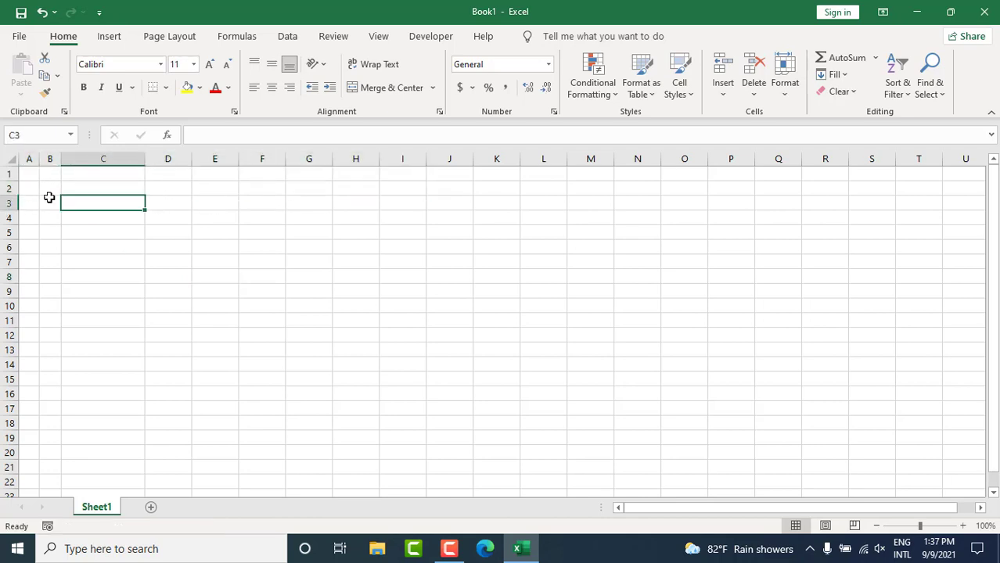
left_click_drag(30, 188, 403, 188)
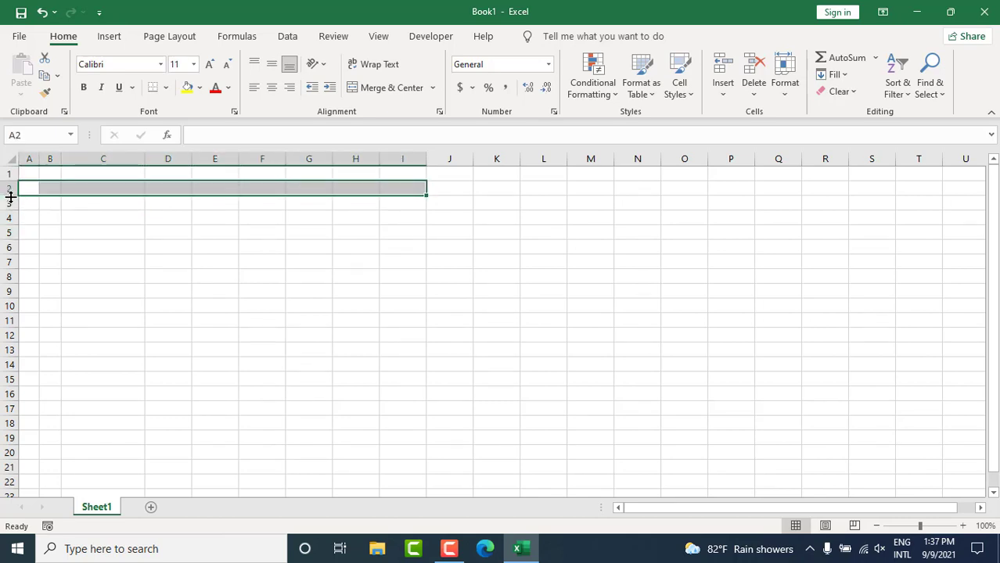
left_click_drag(11, 197, 14, 264)
left_click(143, 235)
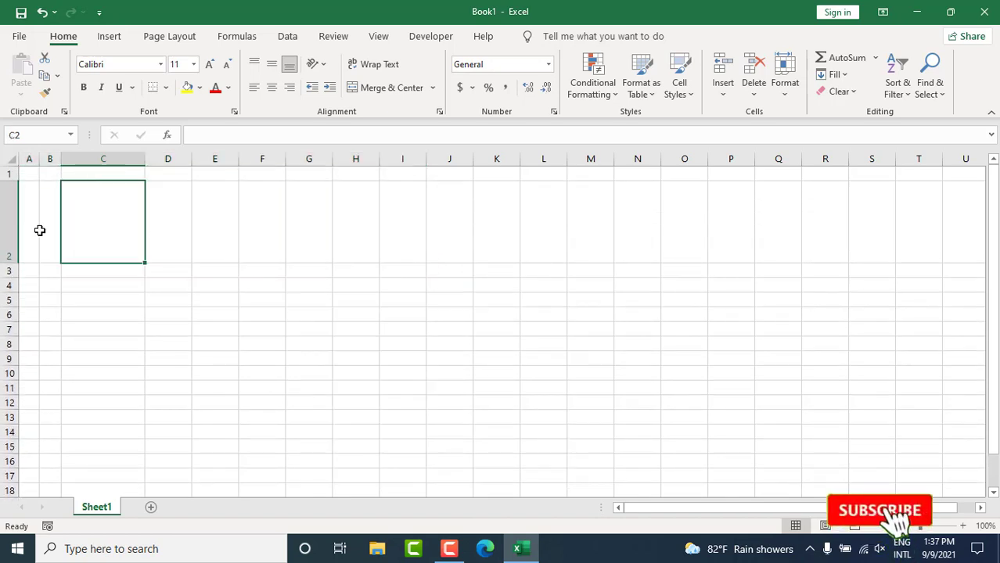
- Highlight the enlarged row 2 from A2 to R2, highlight its cells again, and select cell D2
left_click_drag(37, 230, 844, 223)
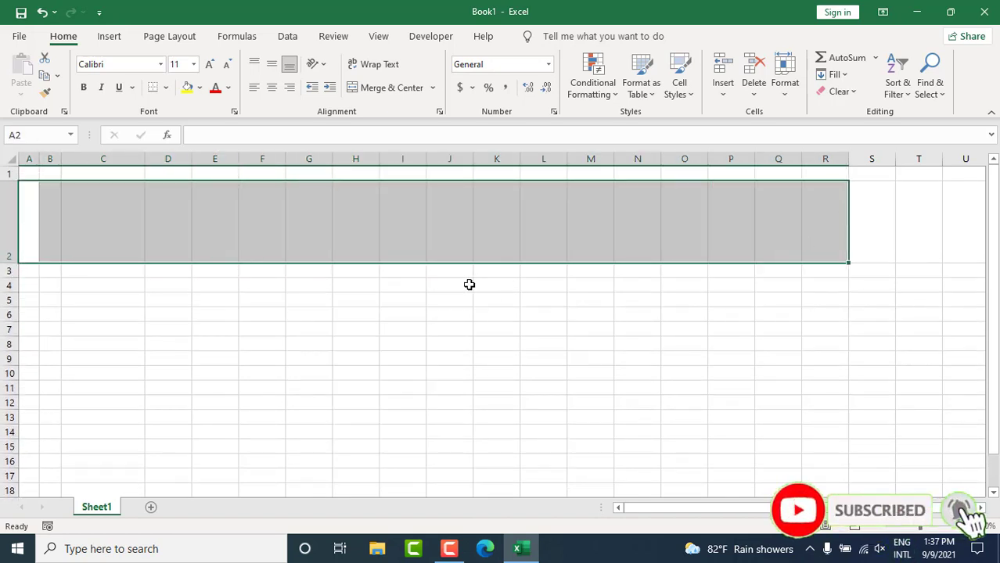
left_click(463, 284)
left_click_drag(33, 217, 561, 263)
left_click(557, 270)
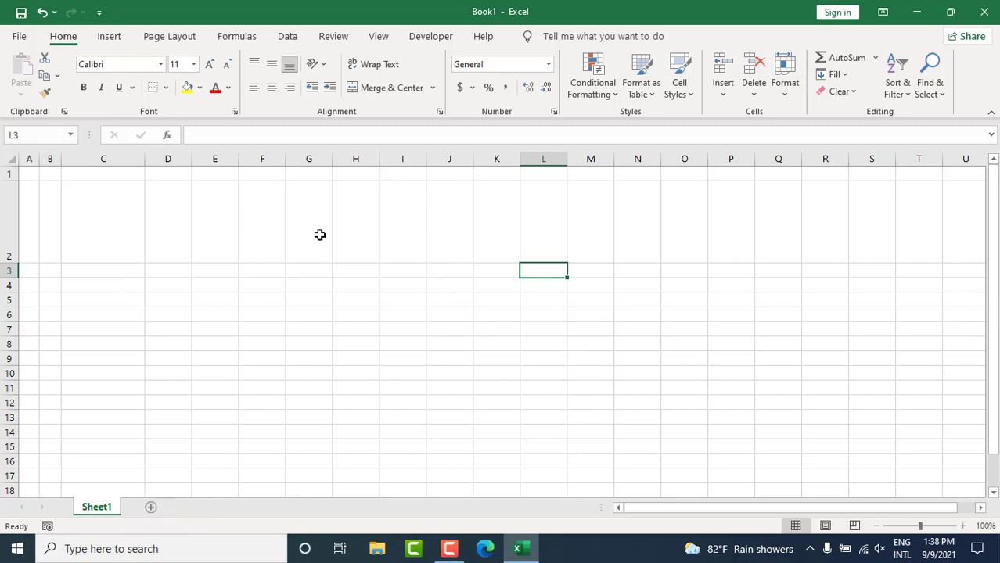
left_click(153, 244)
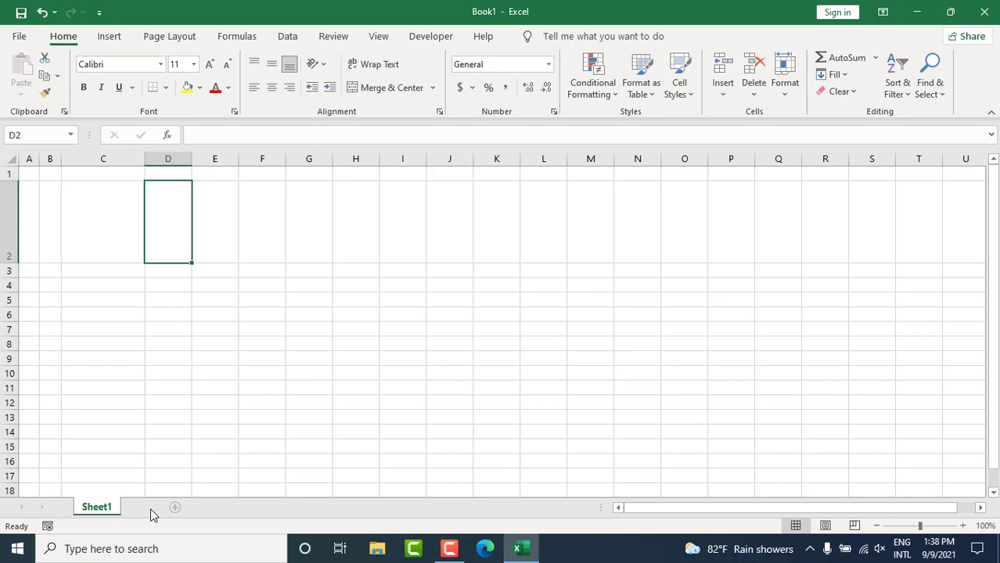
- Add a second worksheet, highlight C2:T10 on Sheet1 and a large block on the new sheet, and select its cell D9
left_click(152, 510)
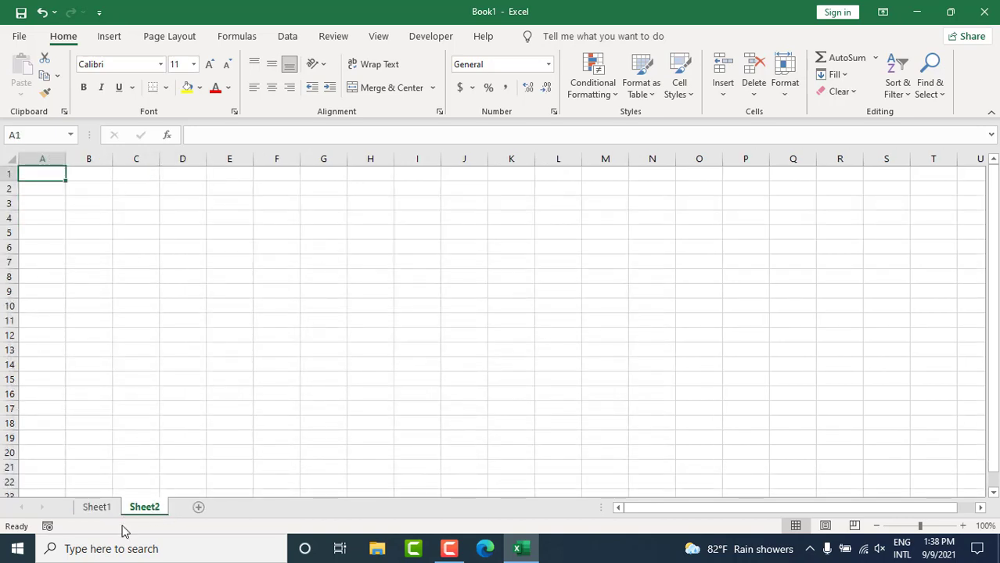
left_click(103, 512)
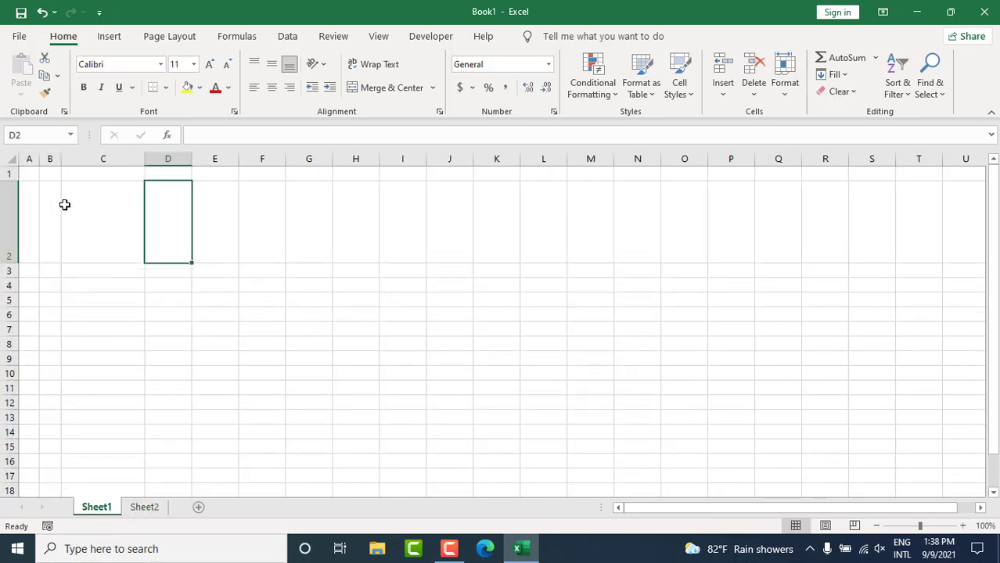
left_click_drag(65, 205, 909, 376)
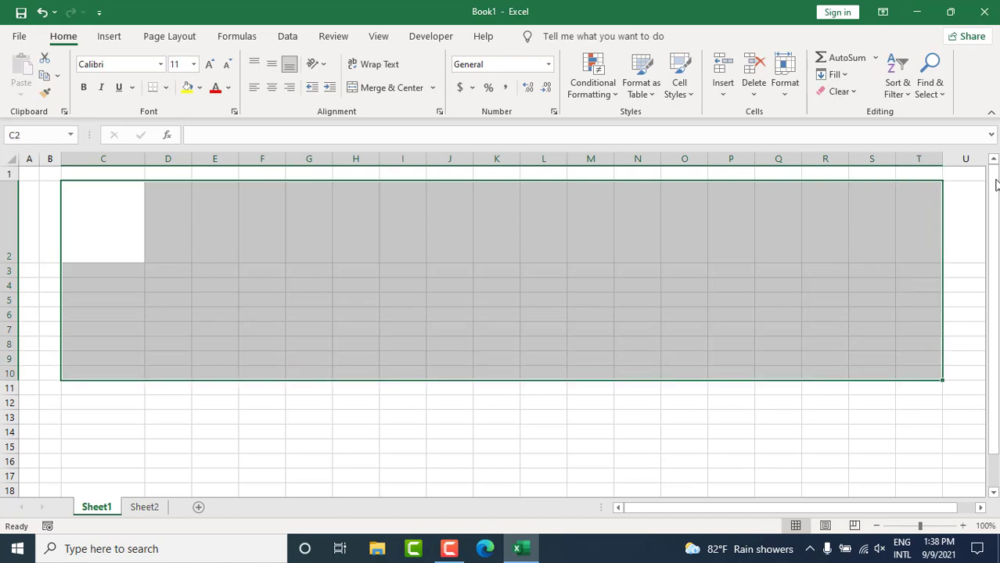
left_click(157, 508)
left_click_drag(78, 218, 829, 358)
left_click(180, 286)
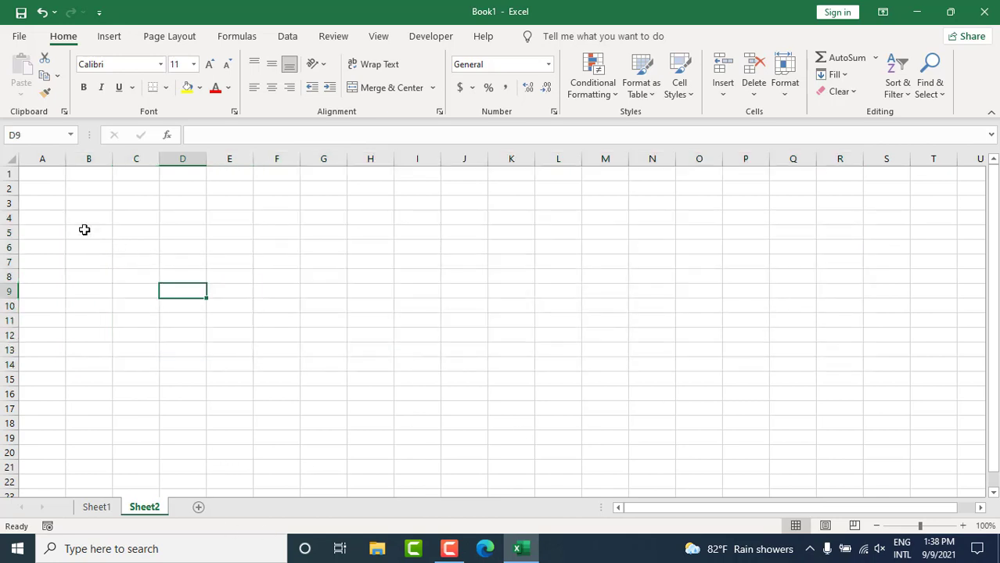
- Highlight B4:R19 on Sheet2, add a third worksheet, and highlight the block C4:S15 on it
left_click_drag(82, 219, 845, 436)
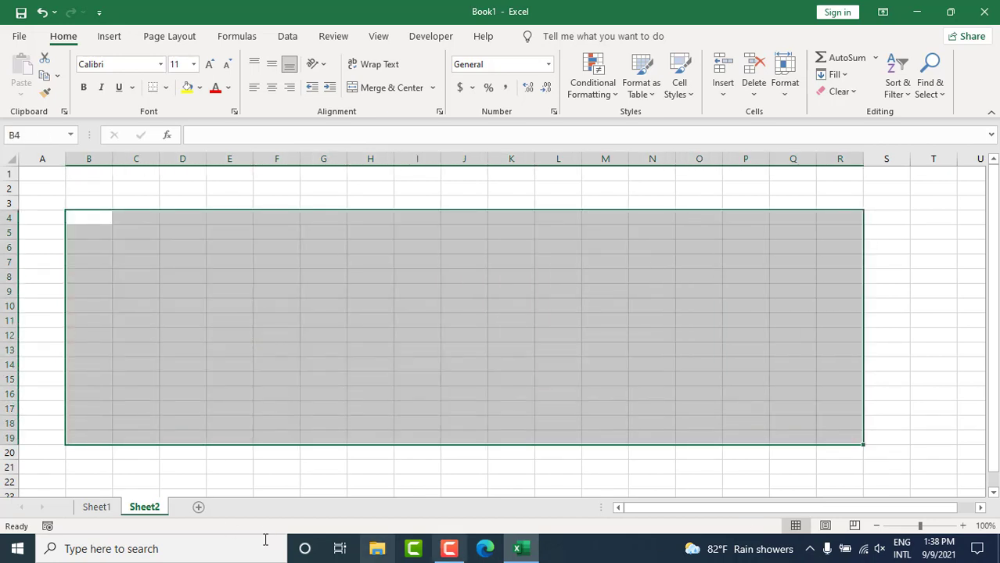
left_click(199, 509)
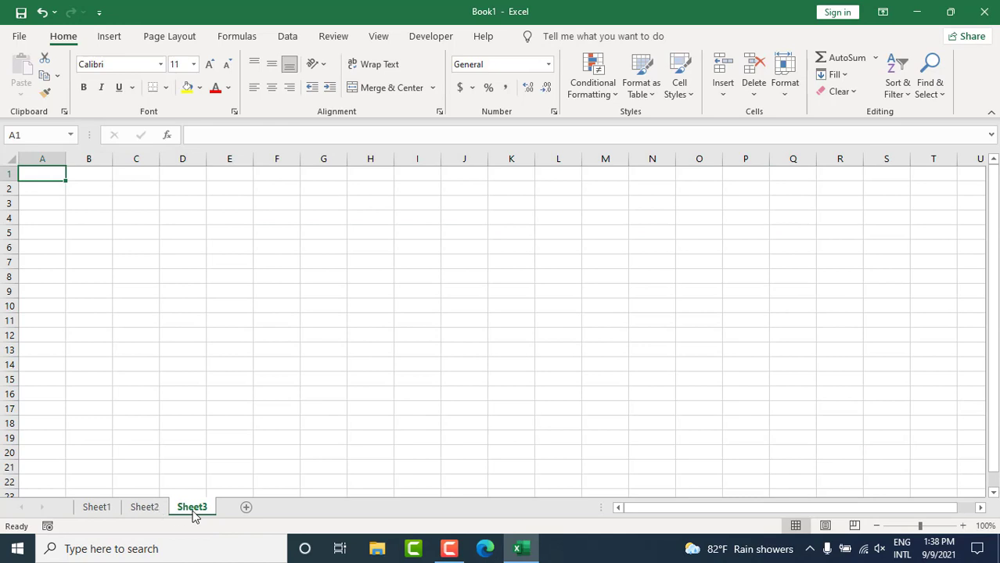
left_click_drag(43, 204, 853, 378)
left_click(519, 300)
left_click_drag(138, 223, 902, 381)
- Add a fourth worksheet with B4:S15 highlighted, and a fifth worksheet with cell L12 selected
left_click(247, 508)
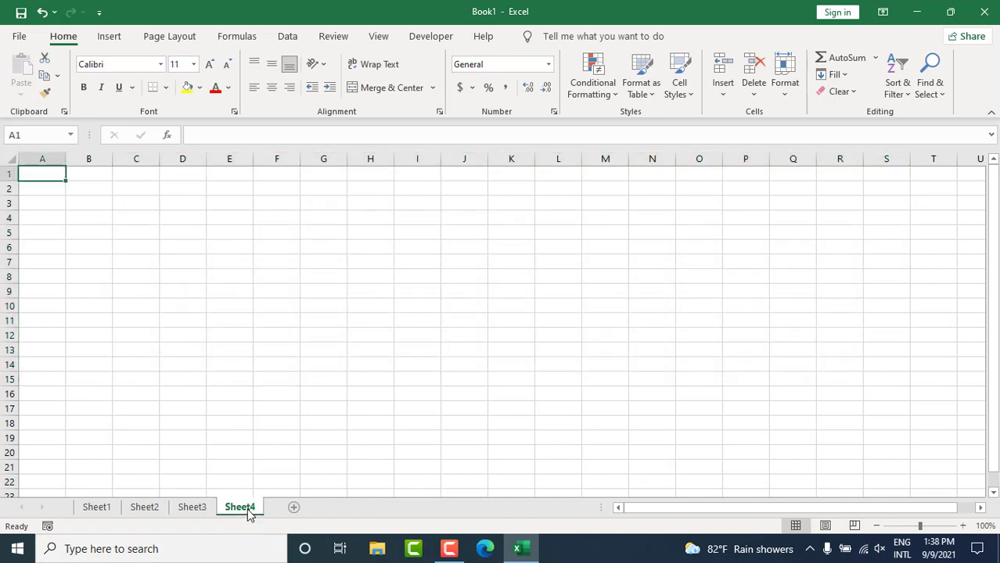
left_click_drag(106, 218, 889, 382)
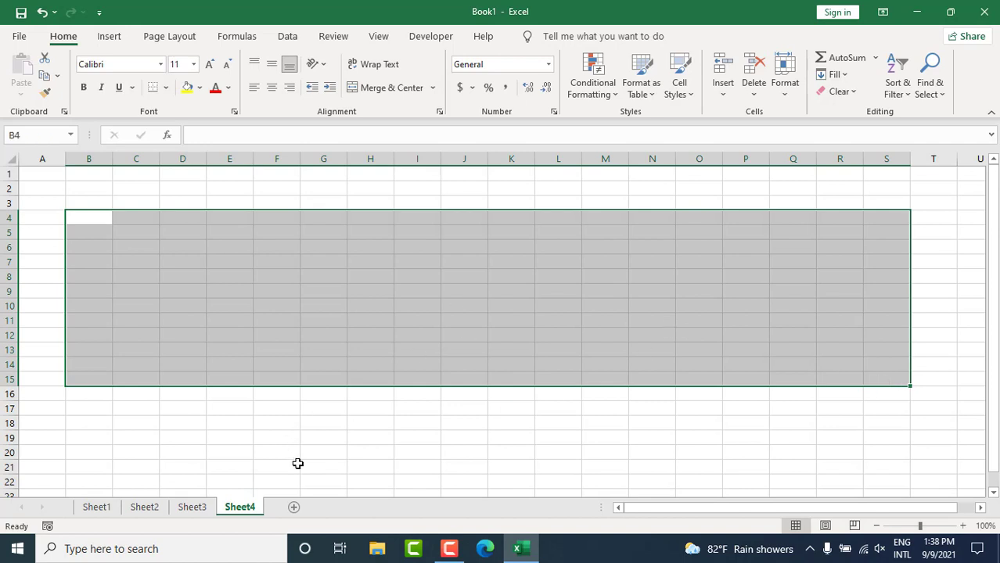
left_click(297, 509)
left_click_drag(110, 205, 907, 385)
left_click(580, 335)
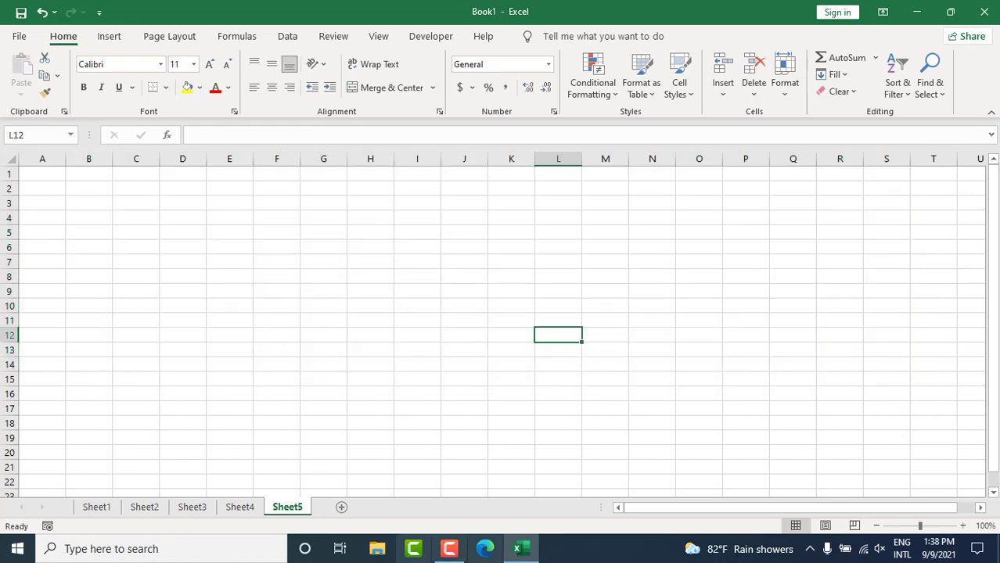
- Switch through Sheet4, Sheet3, Sheet1 and Sheet2, return to Sheet4, and select its cell D13
left_click(241, 508)
left_click(193, 509)
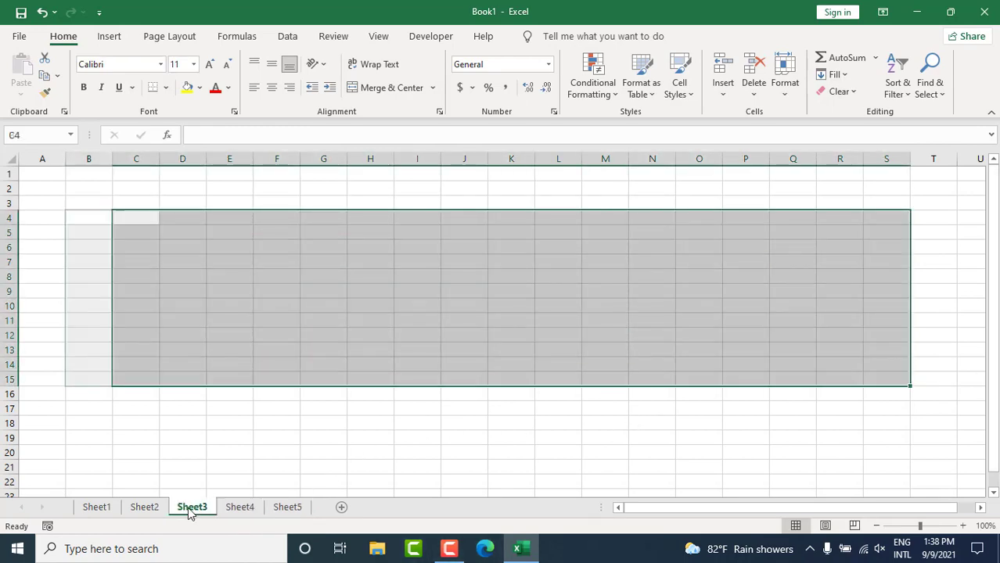
left_click(107, 510)
left_click(155, 509)
left_click(187, 509)
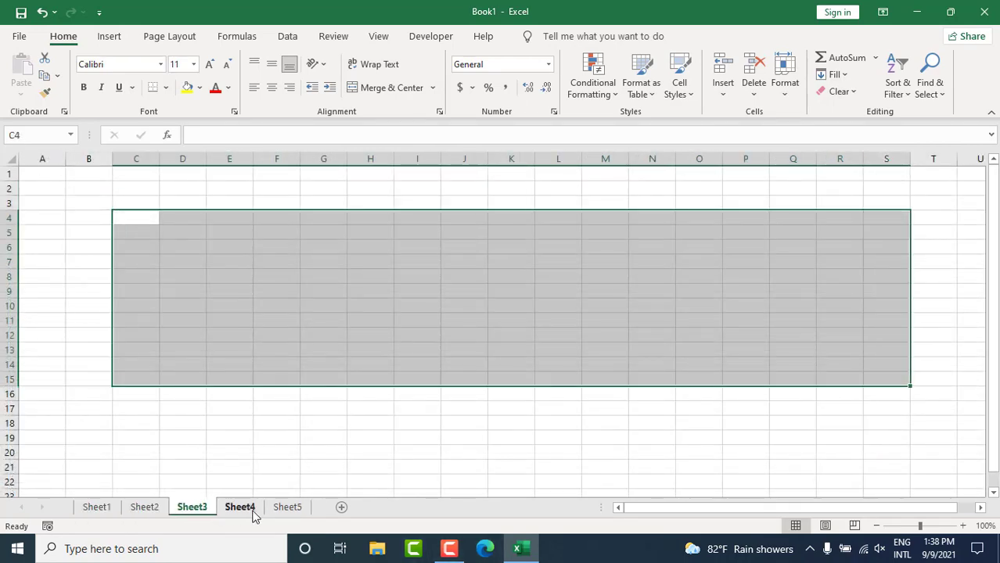
left_click(254, 510)
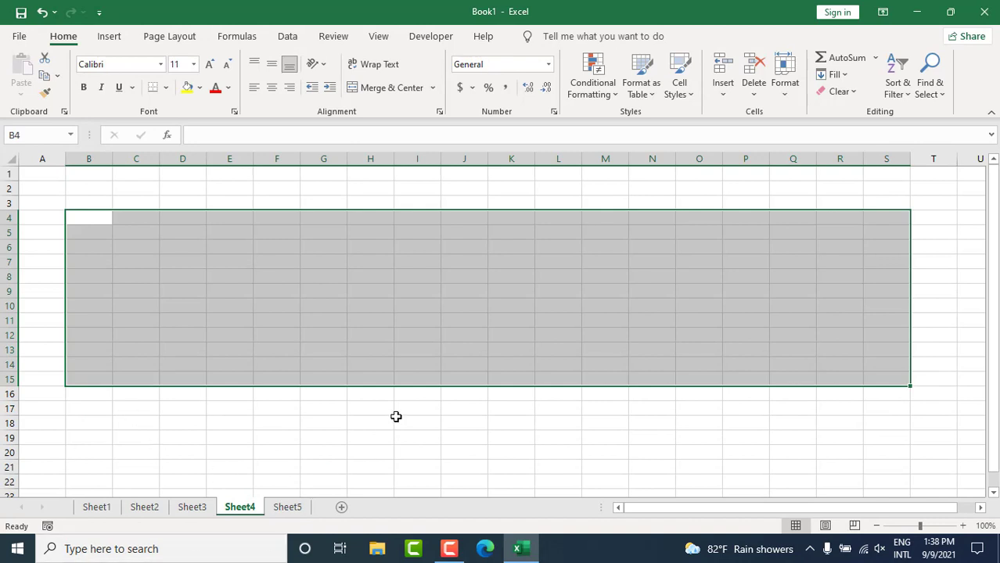
left_click(203, 352)
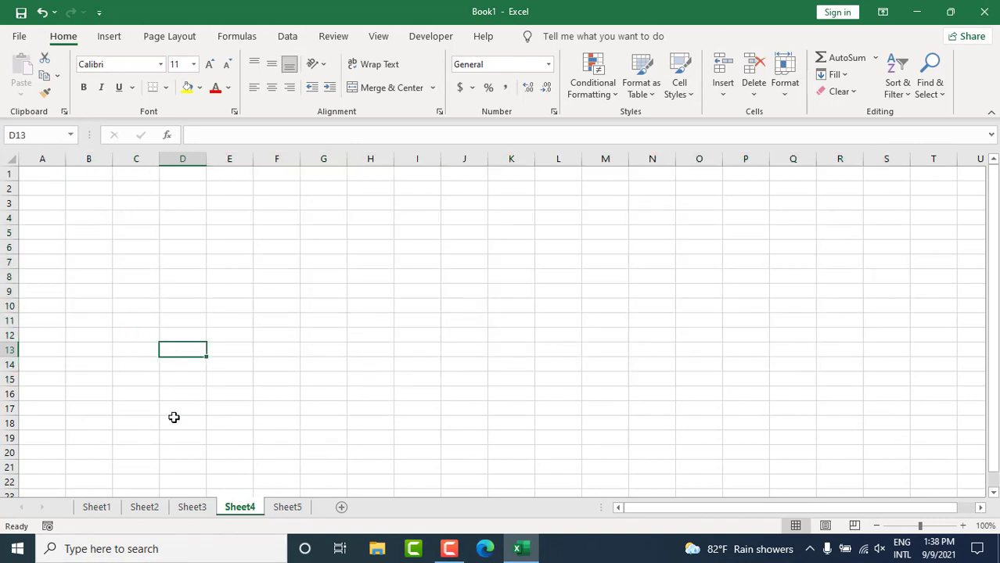
- Show the available sheet commands for Sheet1 and Sheet2, closing each list without choosing anything
left_click(97, 508)
right_click(94, 508)
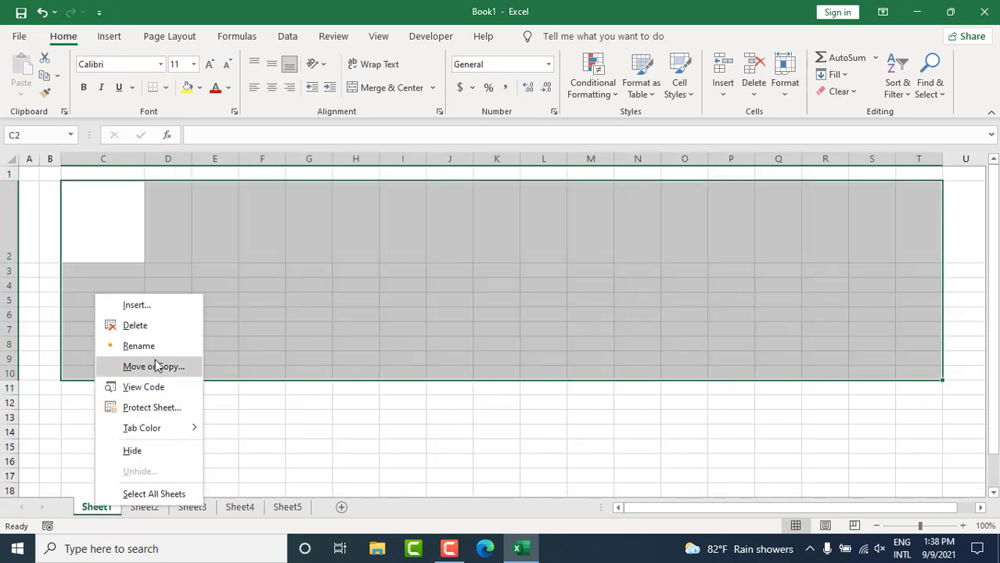
left_click(282, 408)
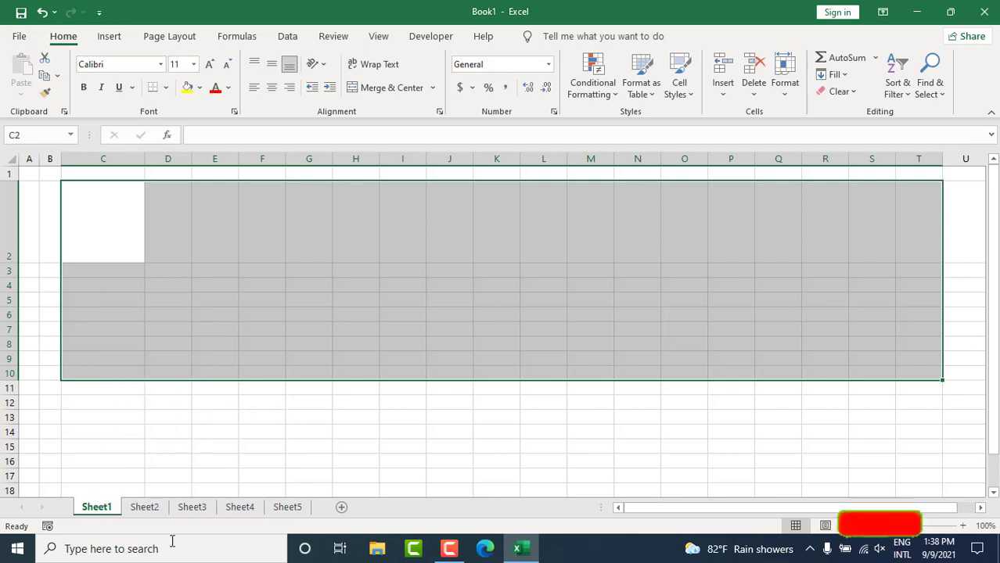
right_click(147, 510)
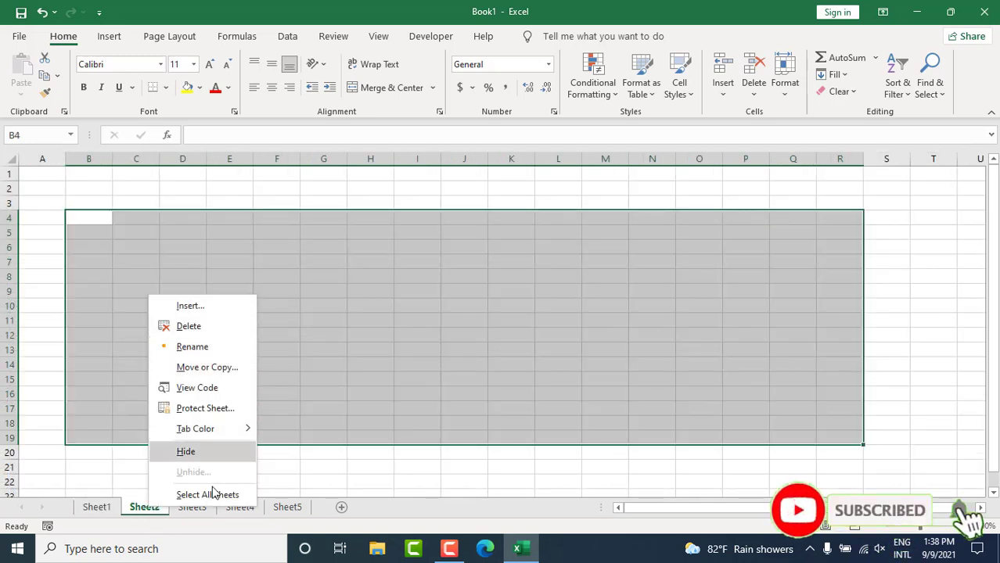
key("Escape")
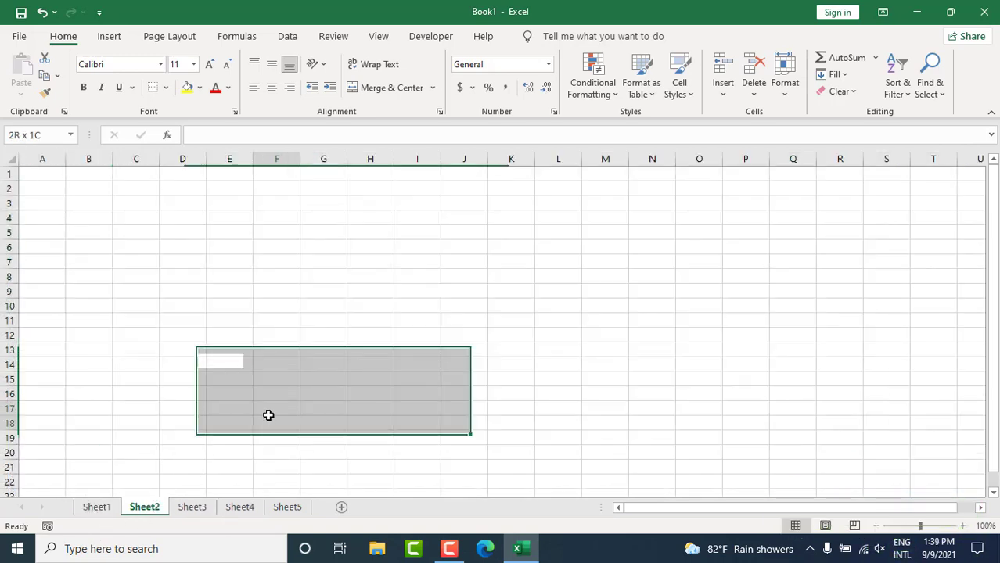
left_click(96, 509)
right_click(96, 508)
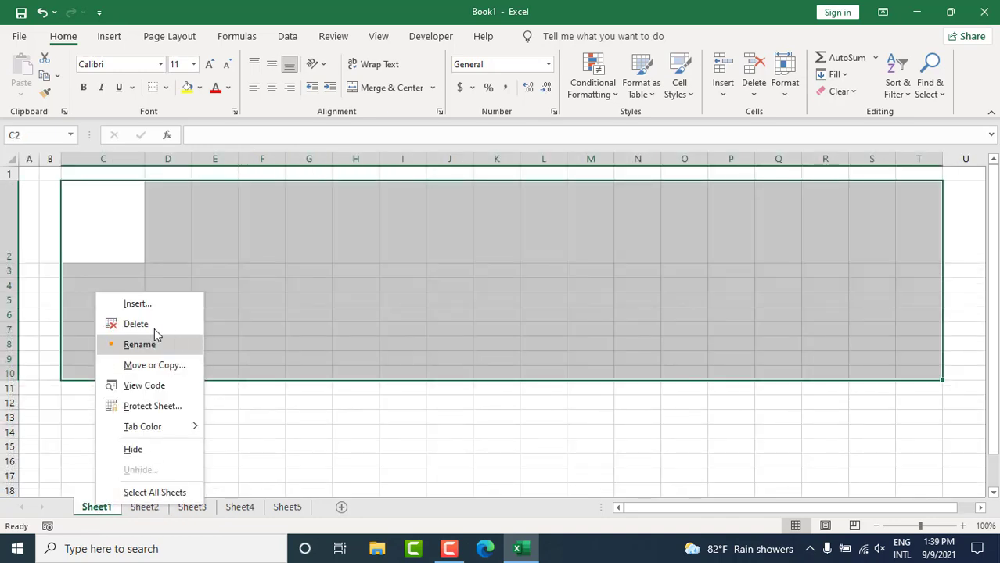
left_click(116, 344)
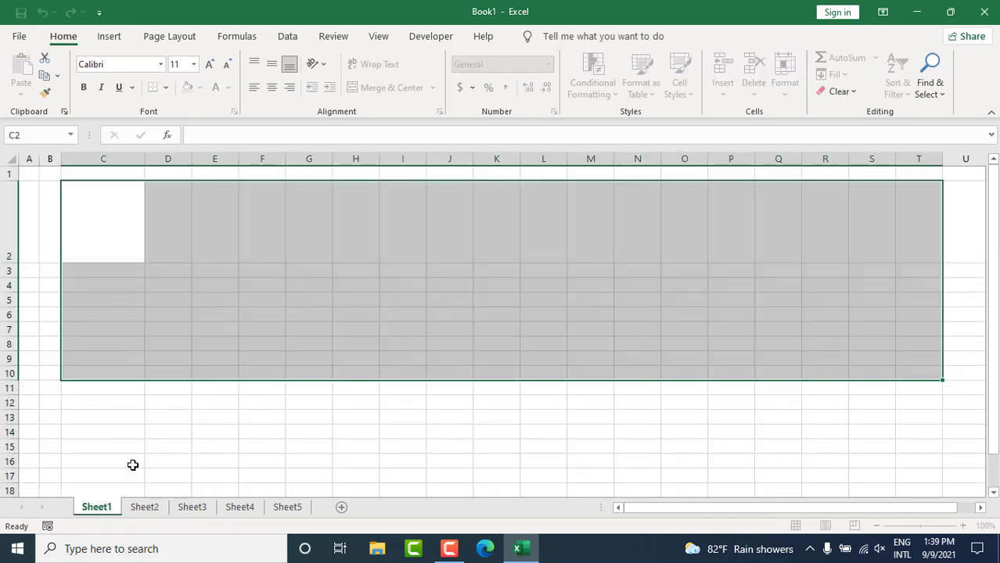
left_click(132, 464)
- Rename Sheet1 as "Salary Sheet"
double_click(92, 508)
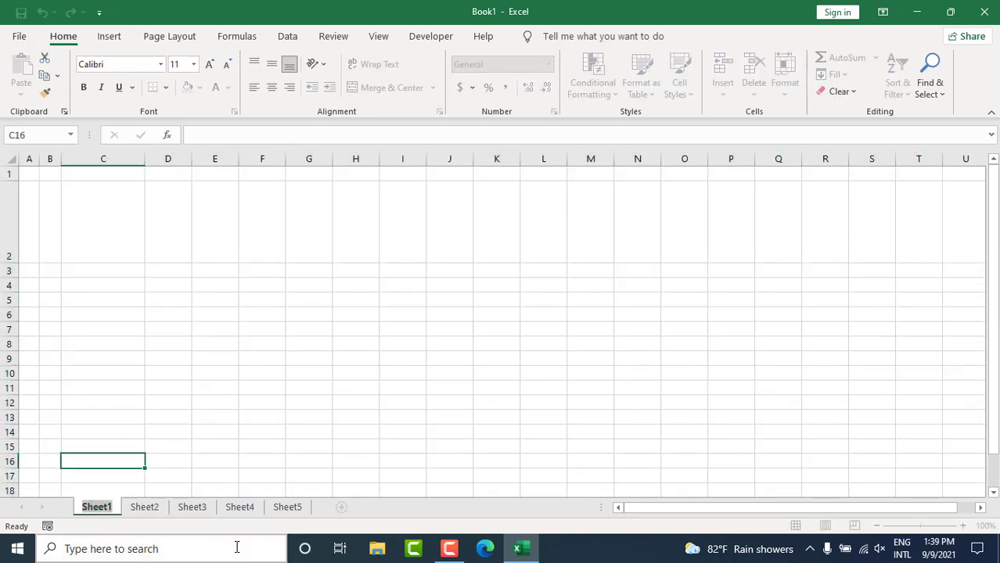
key("BackSpace")
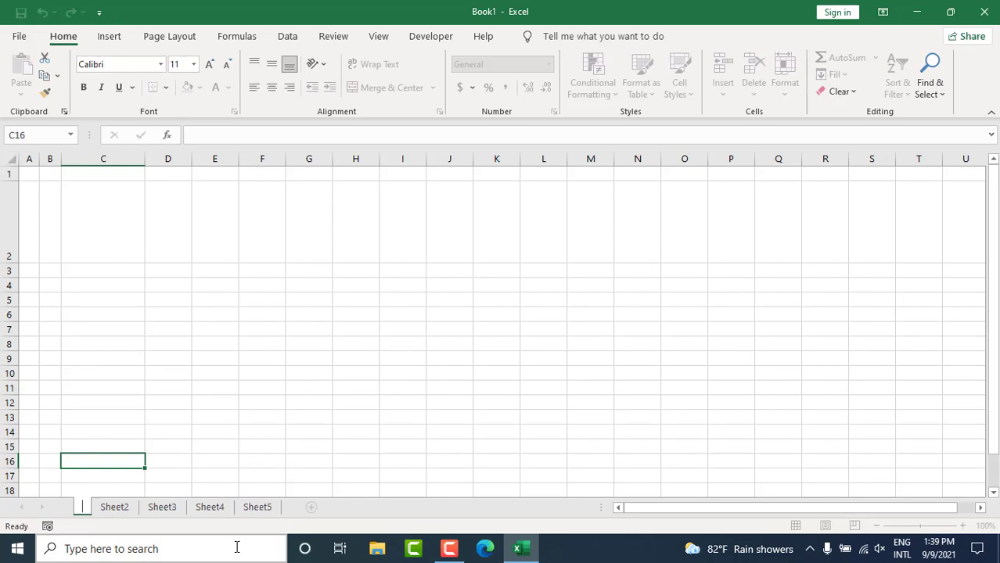
type("Salry")
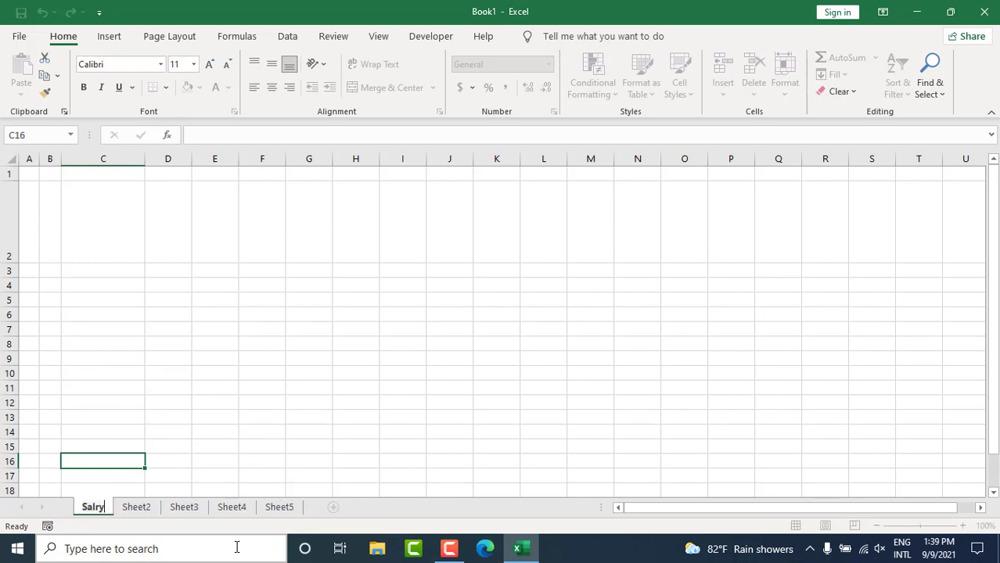
key("BackSpace")
key("BackSpace")
type("ary Shge")
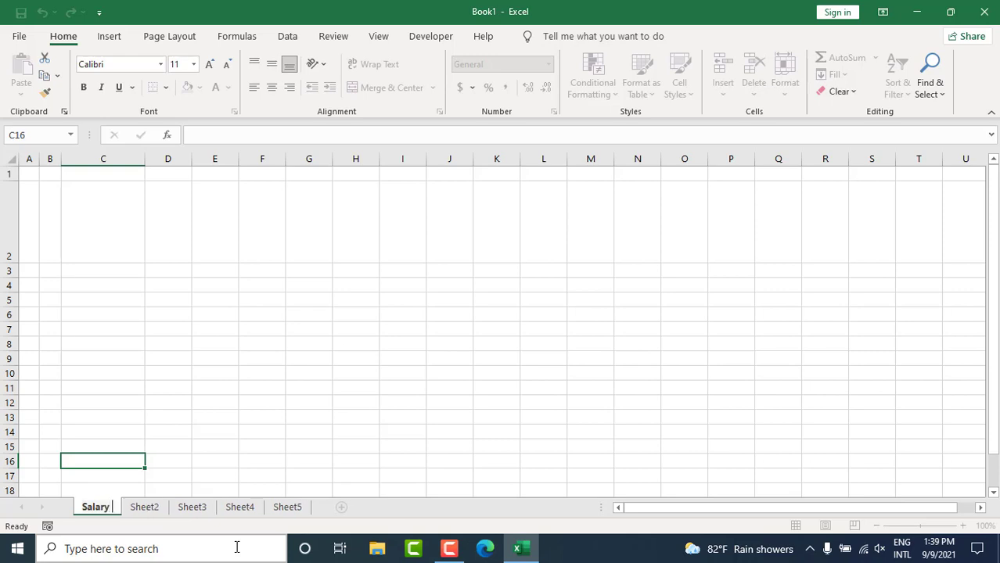
key("BackSpace")
key("BackSpace")
type("eet")
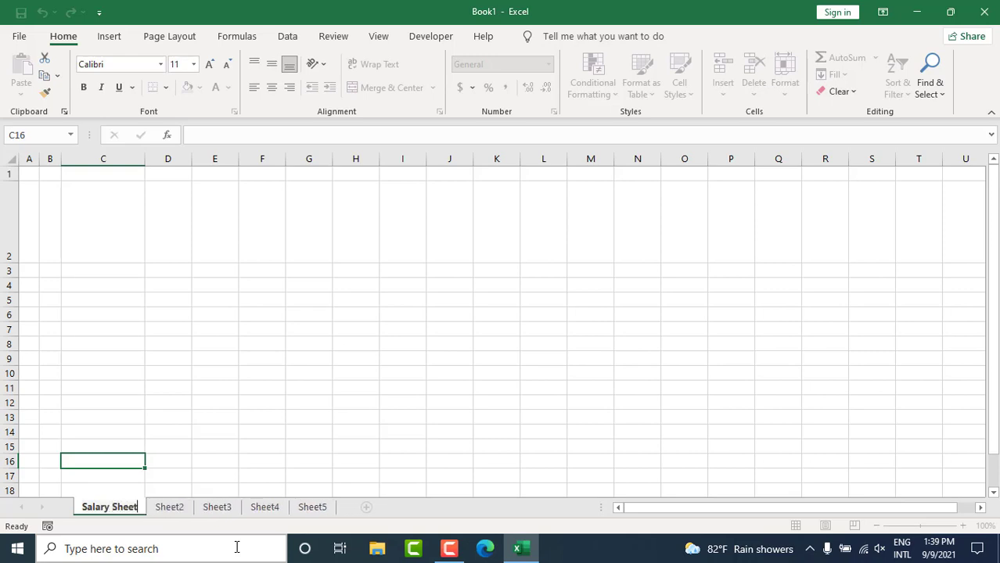
key("Return")
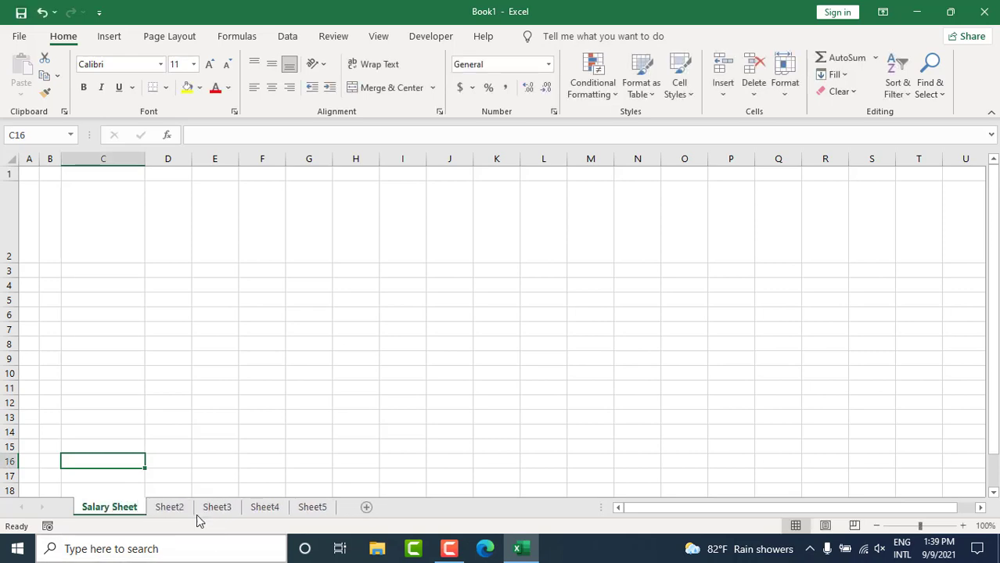
- Rename Sheet2 as "Payroll Sheet"
left_click(166, 510)
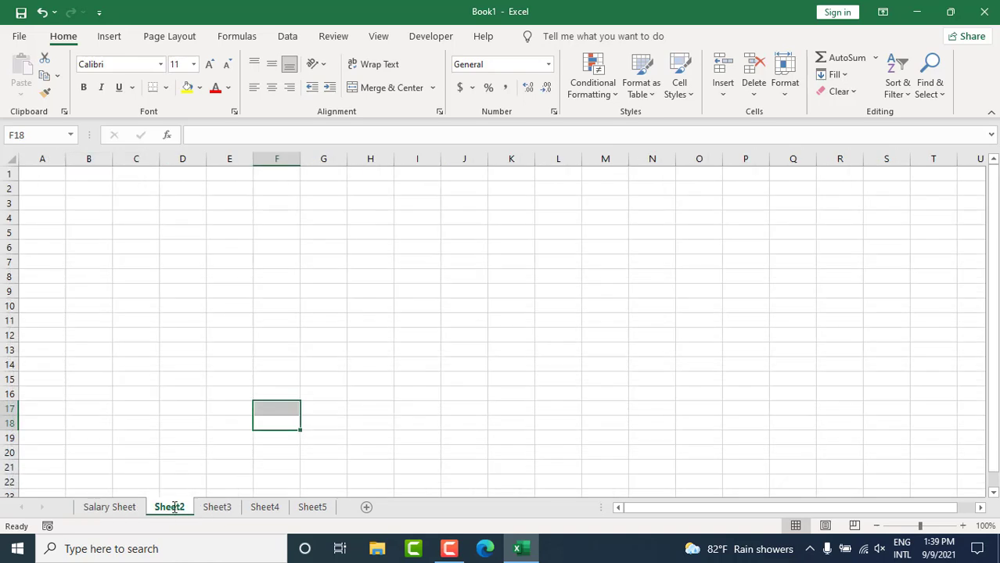
double_click(174, 508)
key("BackSpace")
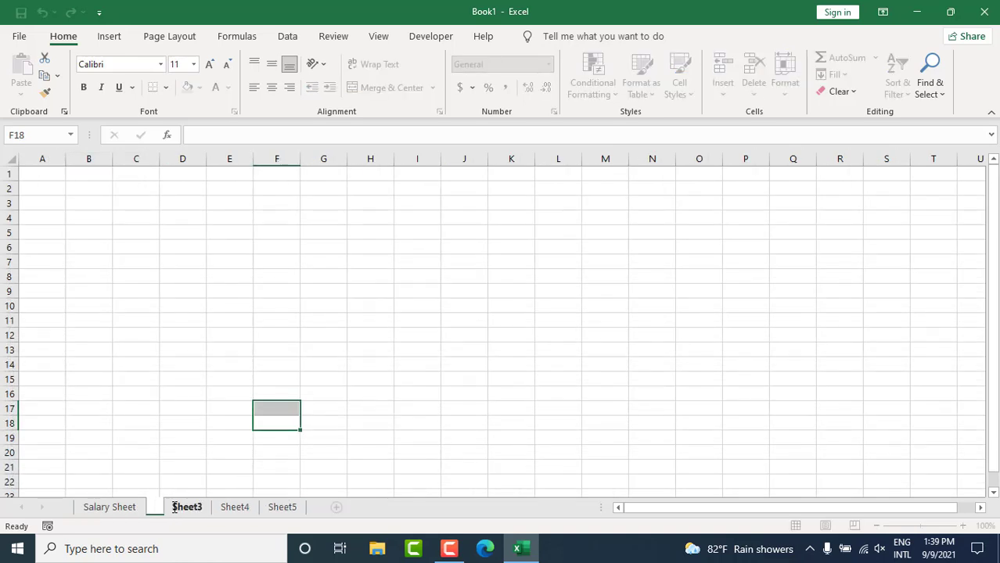
type("Payroll S")
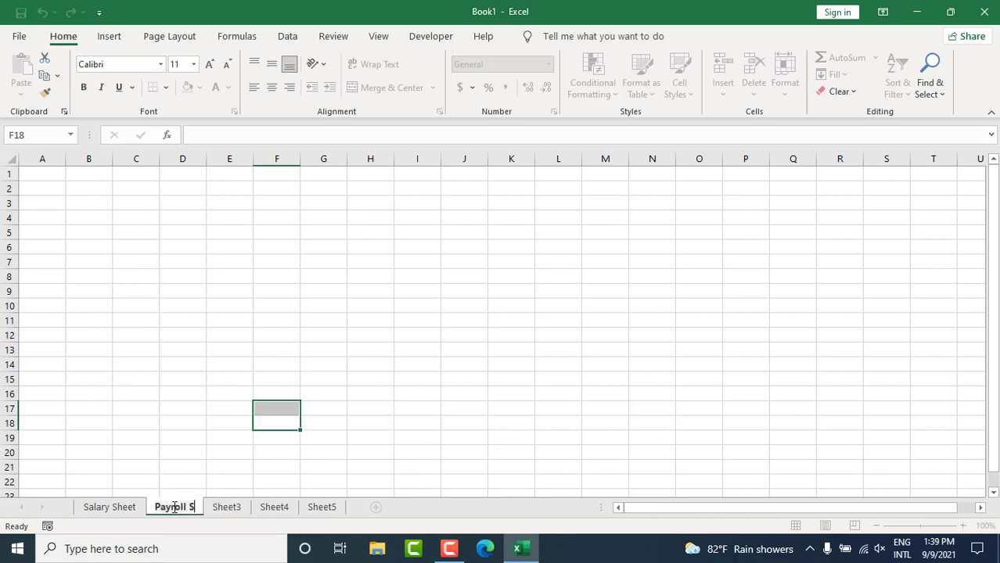
type("heet")
key("Return")
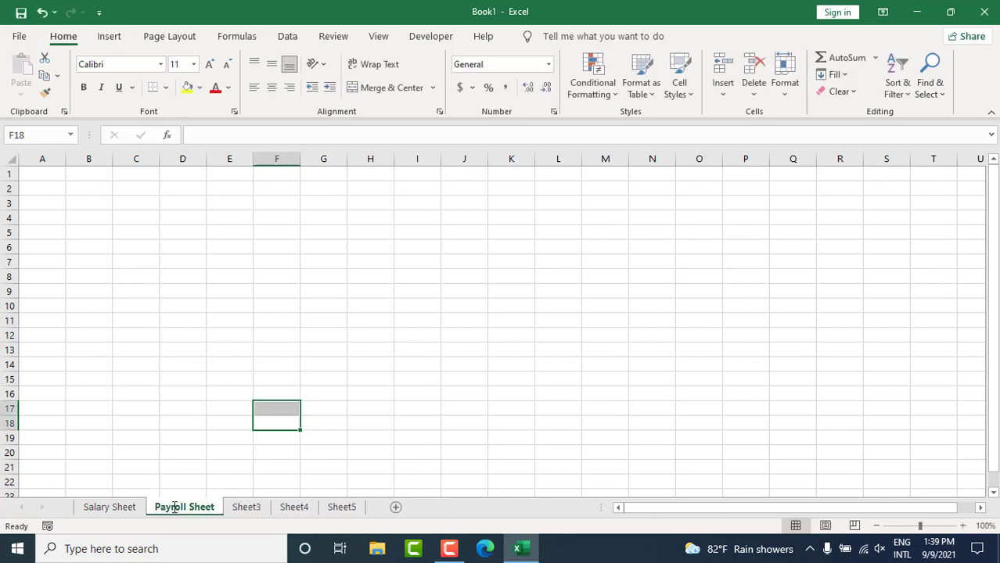
- Rename Sheet3 as "Marksheet"
left_click(244, 510)
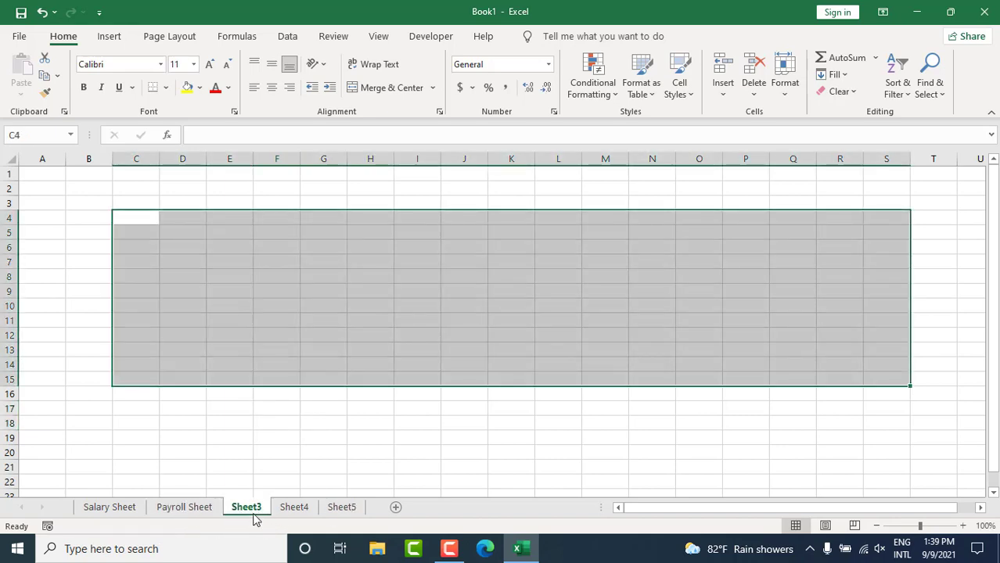
double_click(251, 509)
type("Markshe")
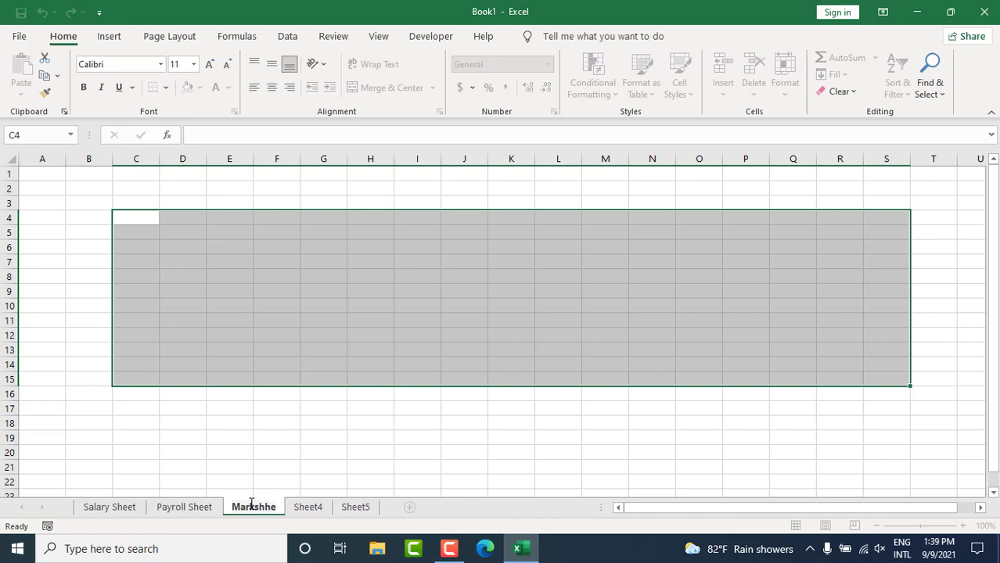
type("et")
key("Return")
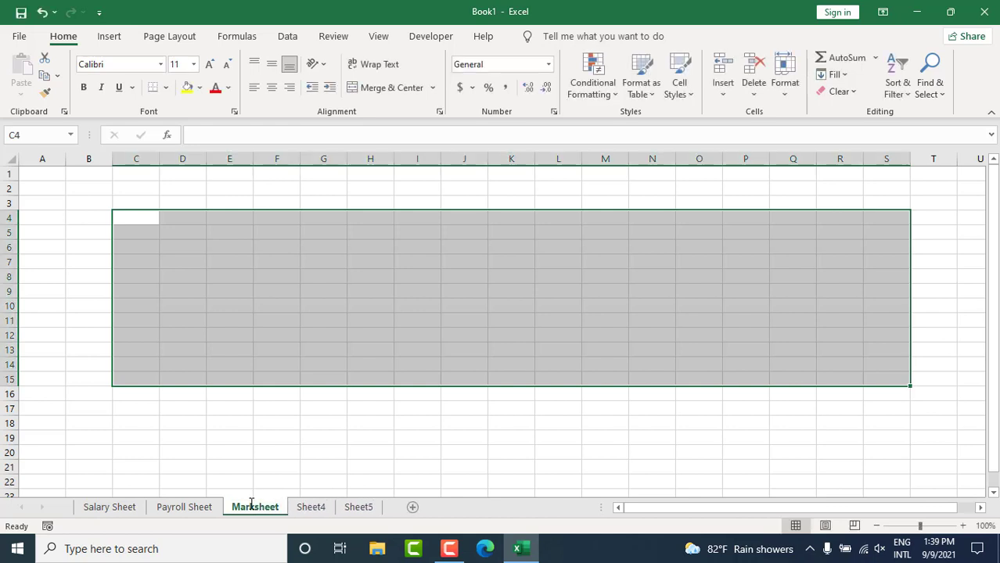
- Rename Sheet4 as "Loan Calculation"
double_click(313, 507)
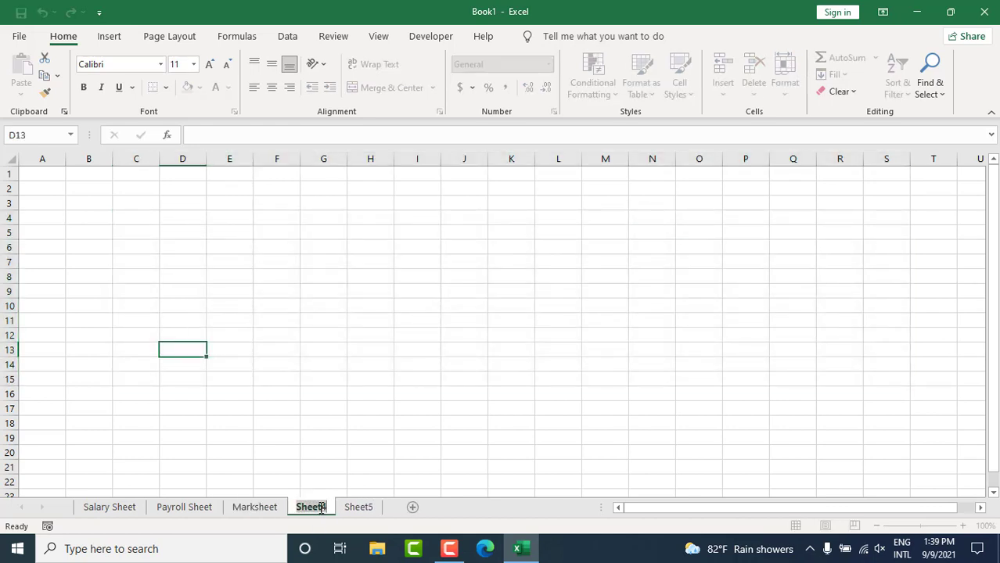
type("Loan")
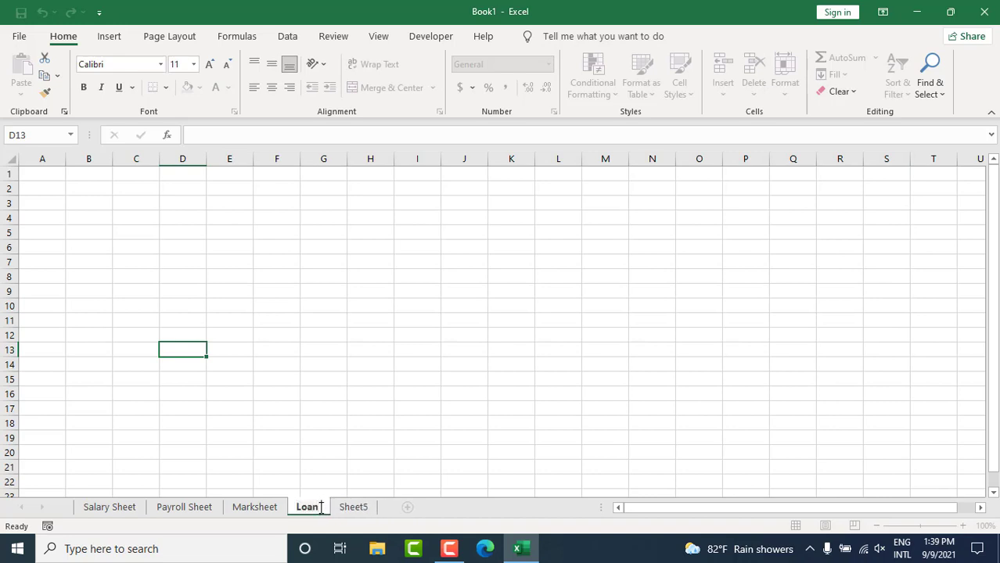
type(" Caluy")
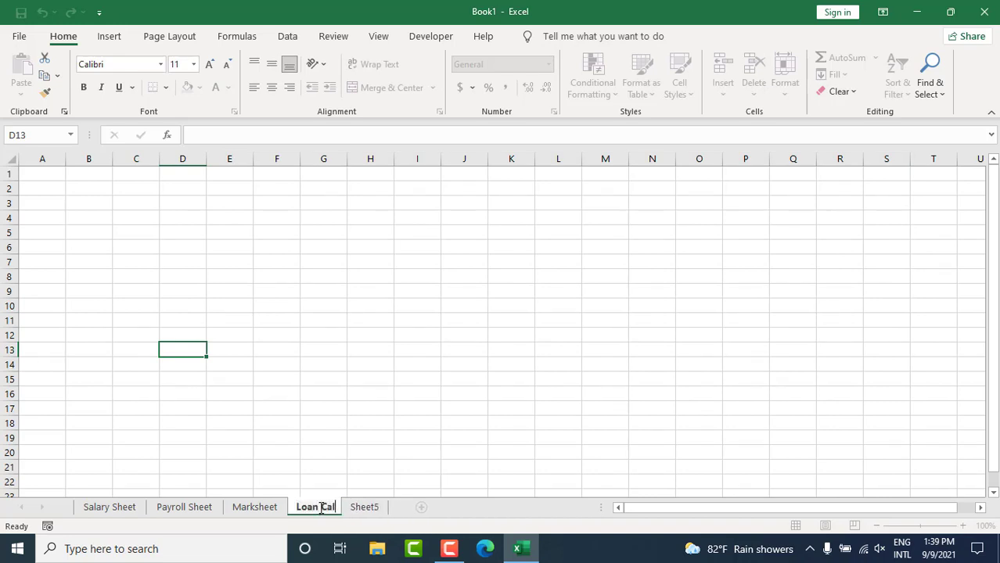
key("BackSpace")
key("BackSpace")
type("cuykla")
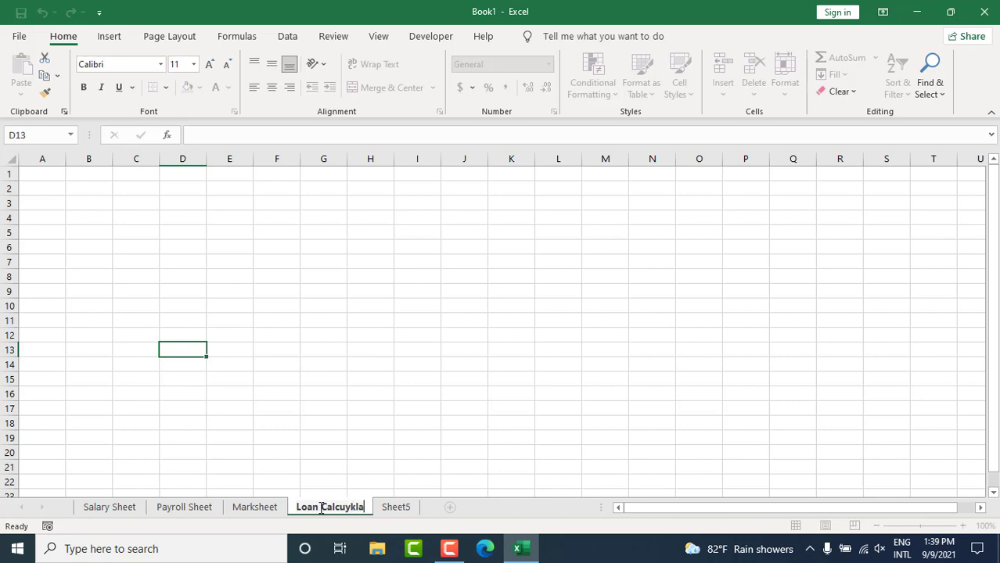
key("BackSpace")
key("BackSpace")
type("lation")
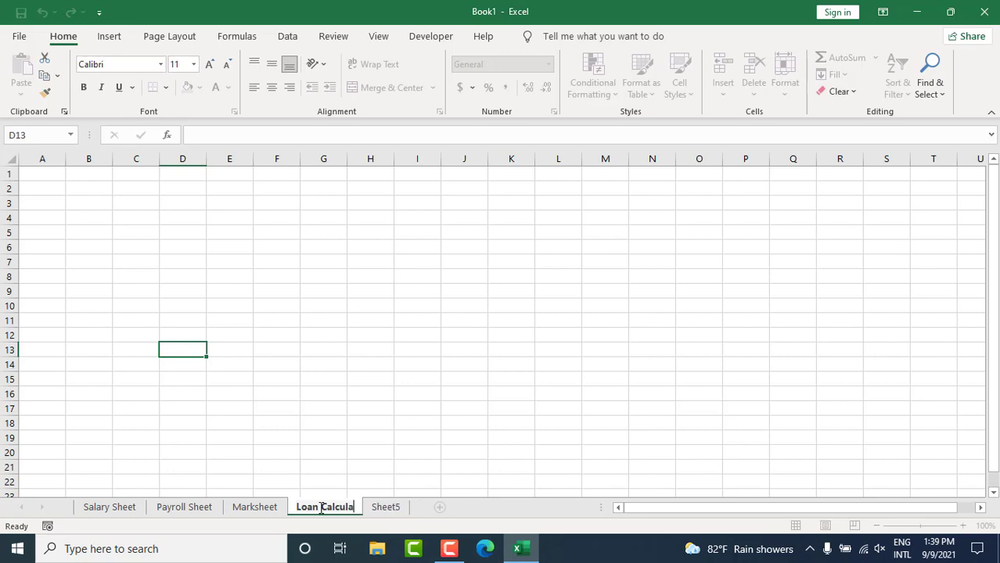
key("Return")
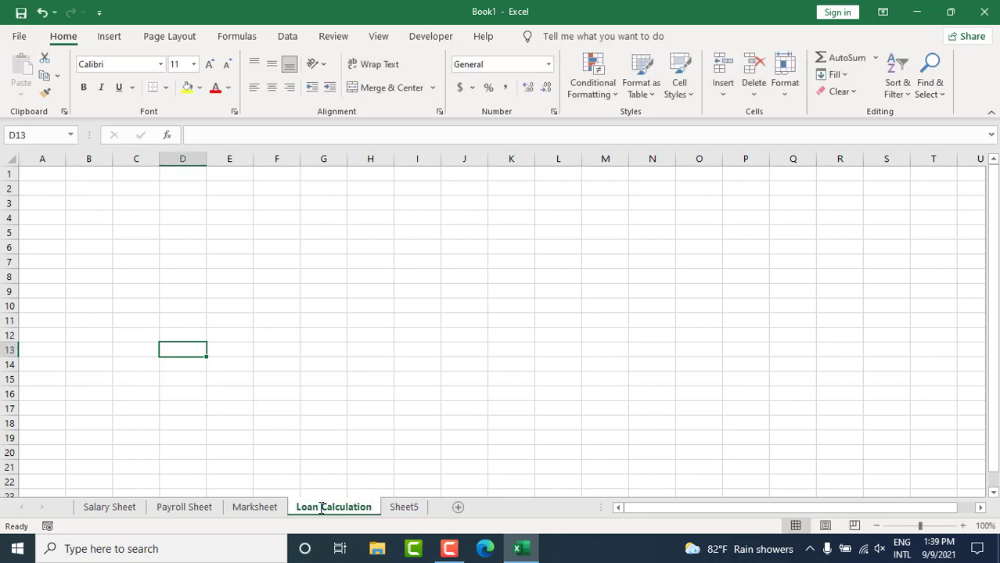
- Rename Sheet5 as "Payment & interest"
double_click(405, 507)
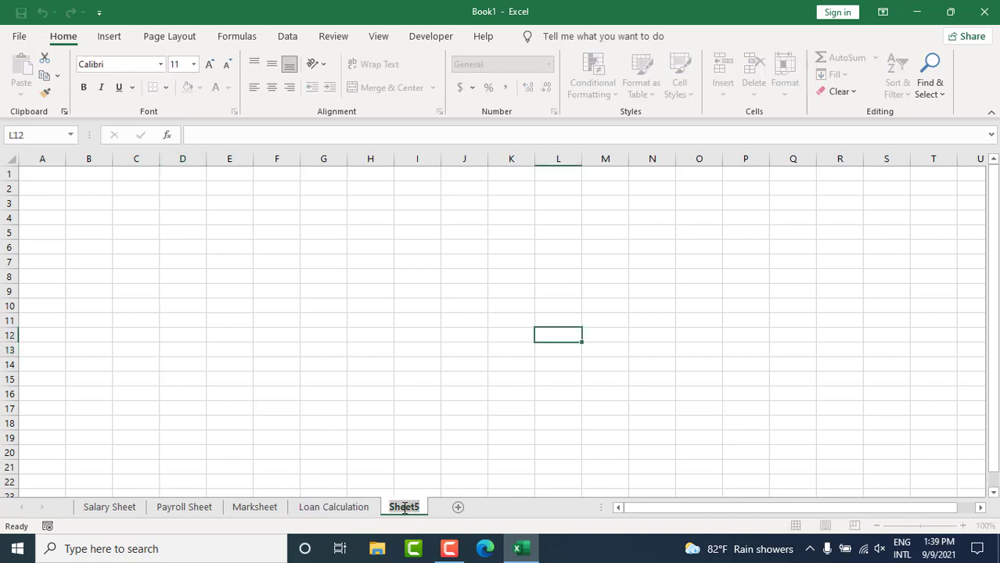
key("BackSpace")
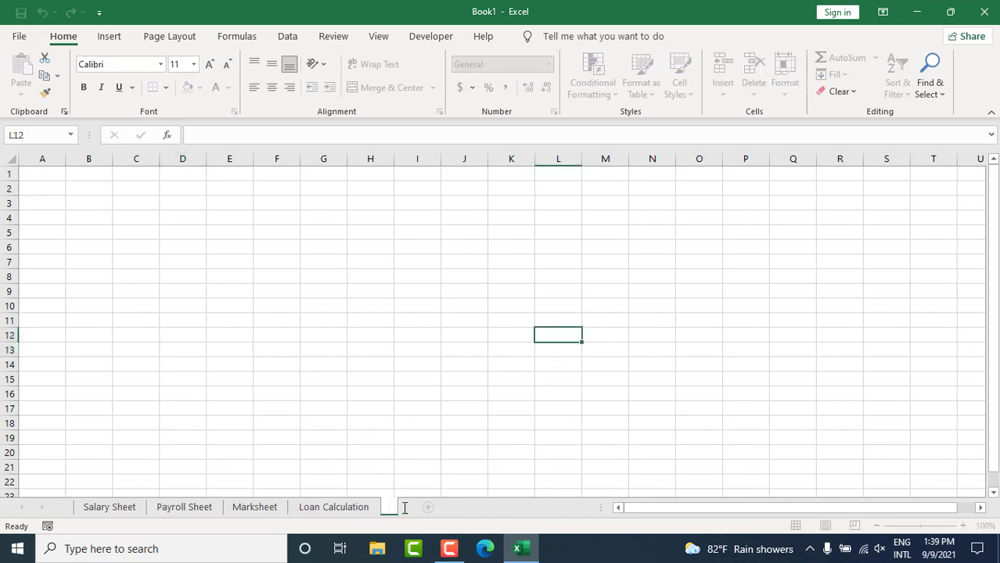
type("Payment ")
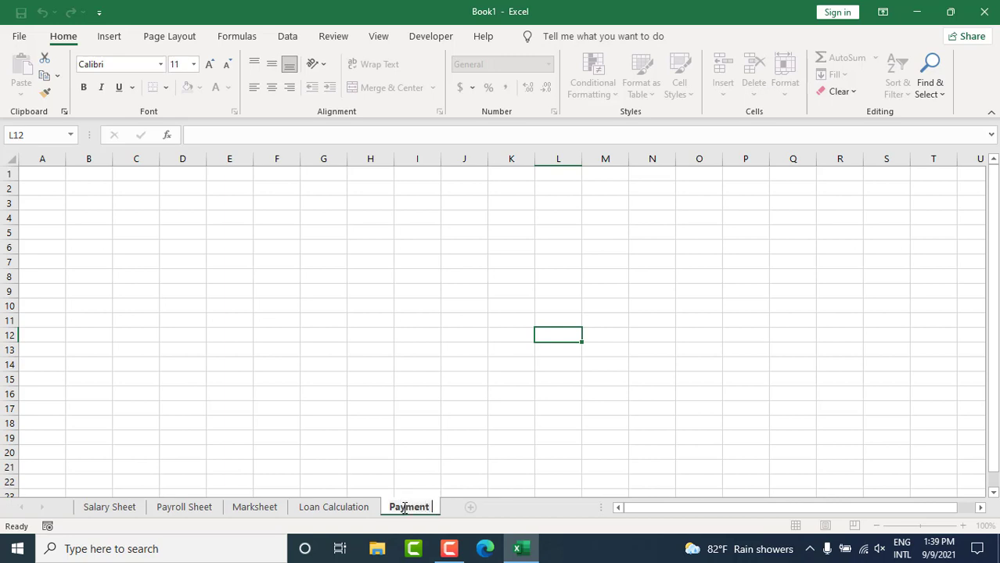
type("& inter")
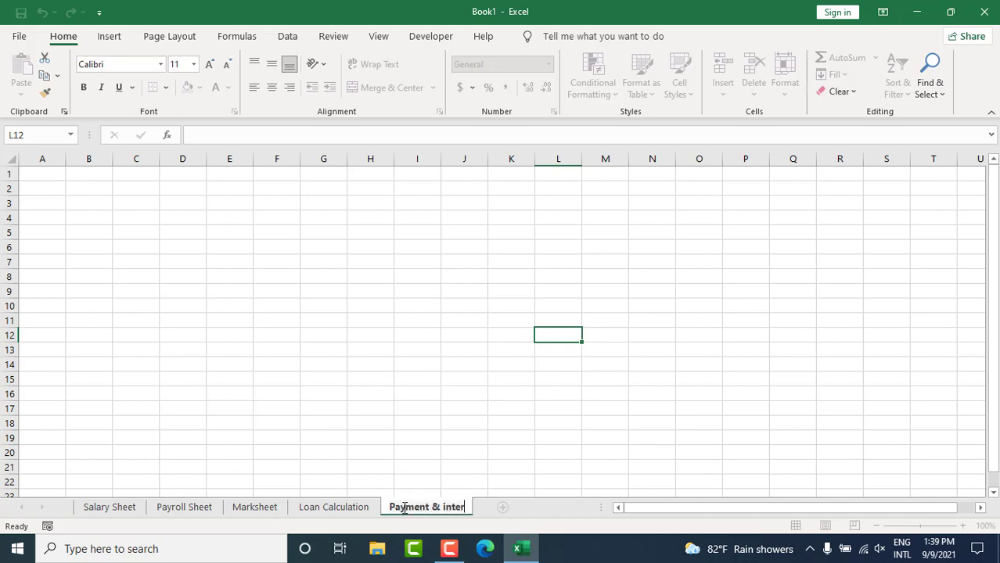
type("est")
key("Return")
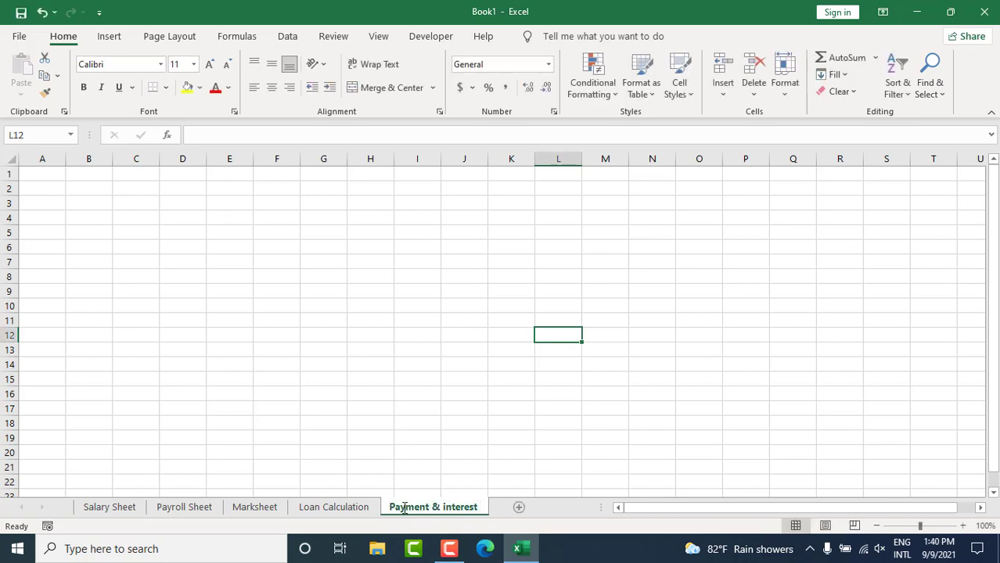
- Switch back and forth through the five renamed worksheets, finishing on Salary Sheet with cell H13 selected
left_click(354, 509)
left_click(429, 508)
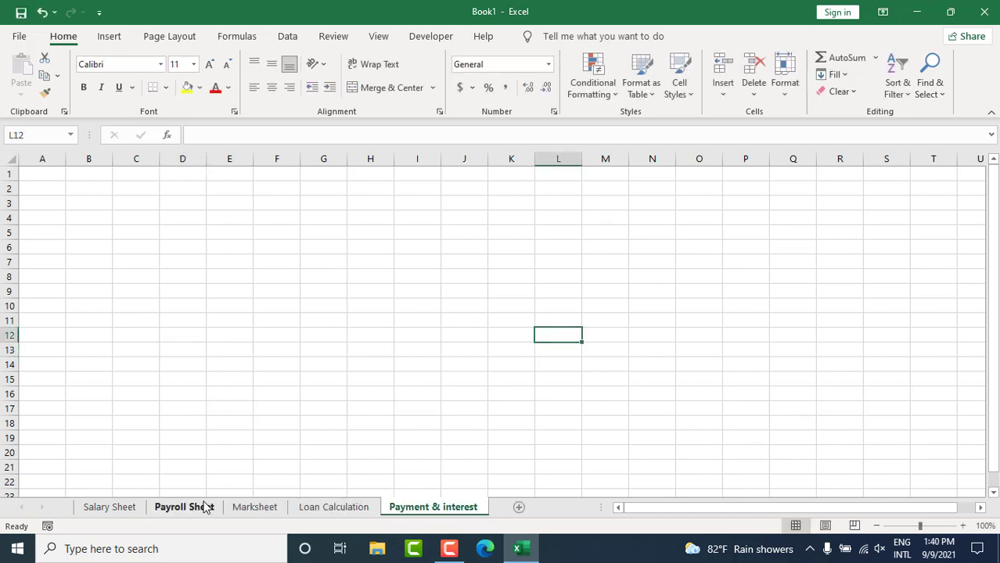
left_click(205, 507)
left_click(249, 507)
left_click(325, 508)
left_click(403, 509)
left_click(337, 509)
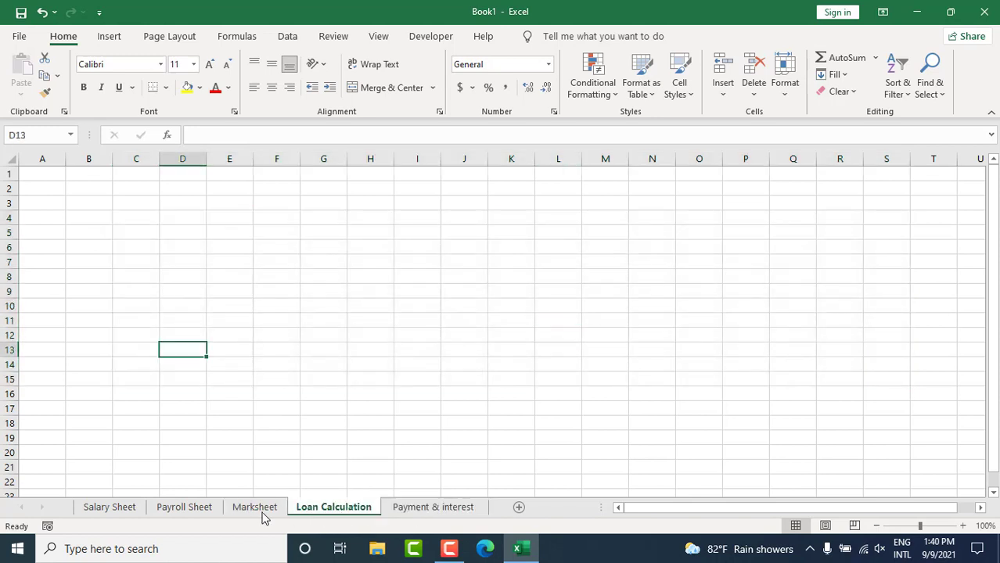
left_click(259, 510)
left_click(180, 507)
left_click(110, 509)
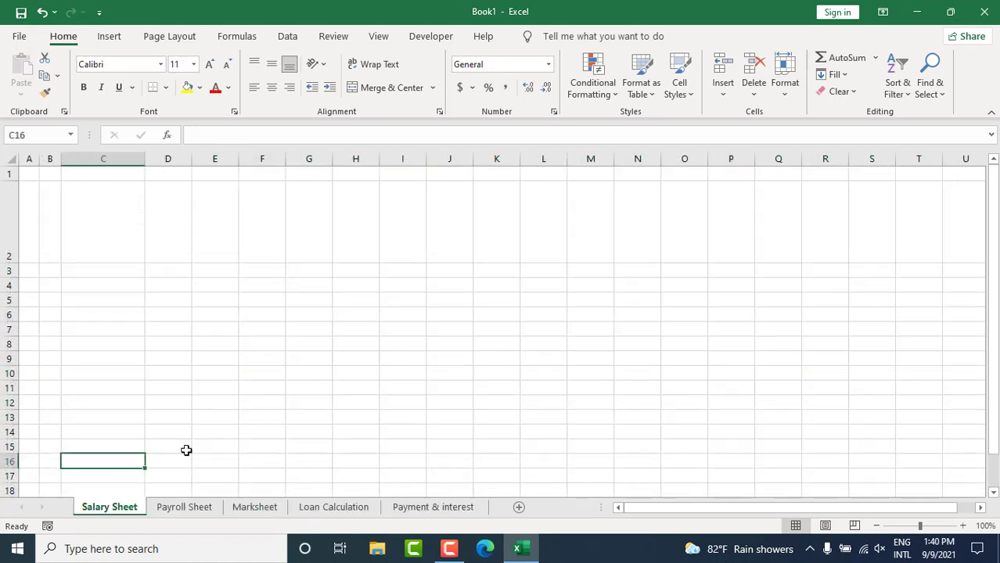
left_click(356, 417)
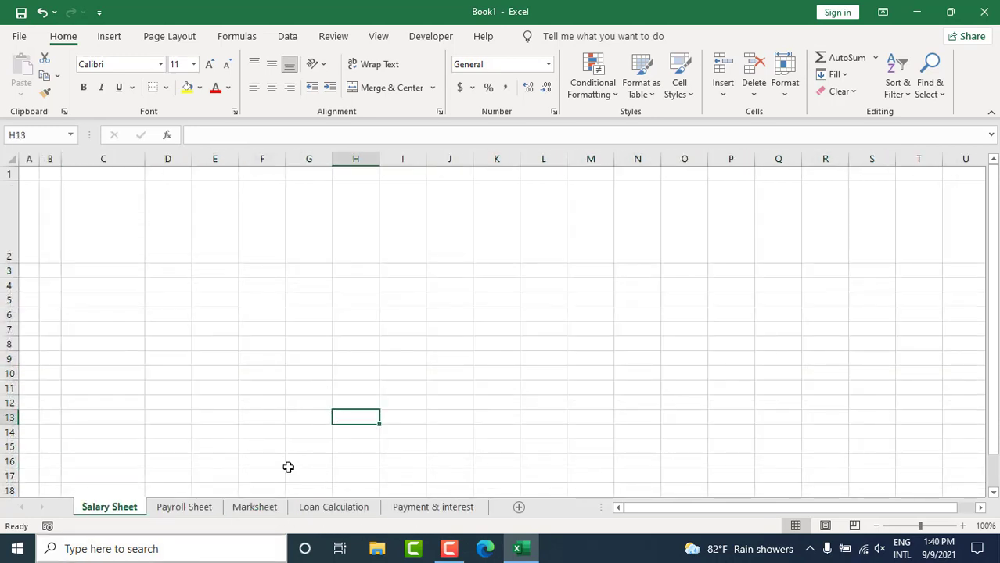
- Set the tab color of Salary Sheet to standard red
right_click(126, 509)
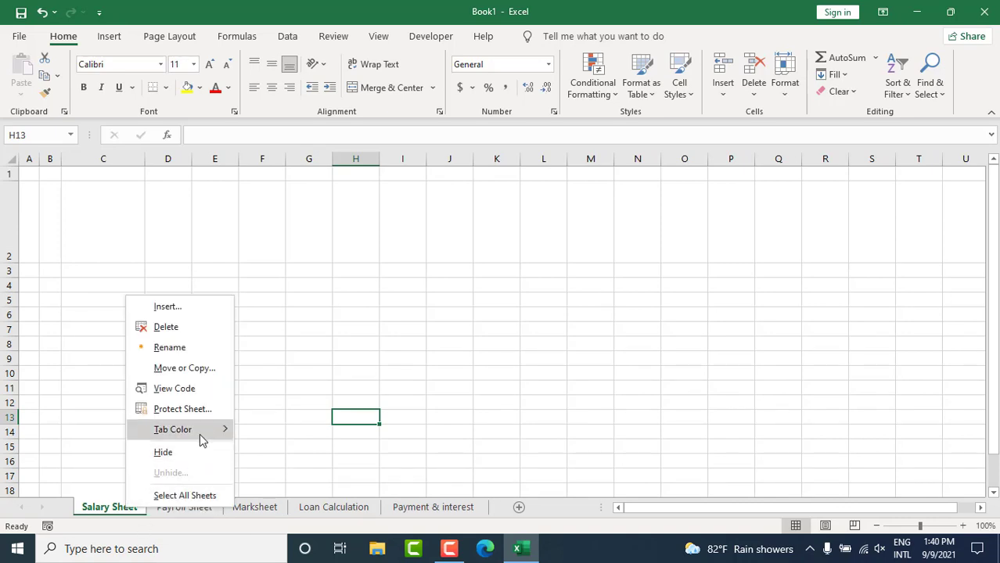
mouse_move(221, 433)
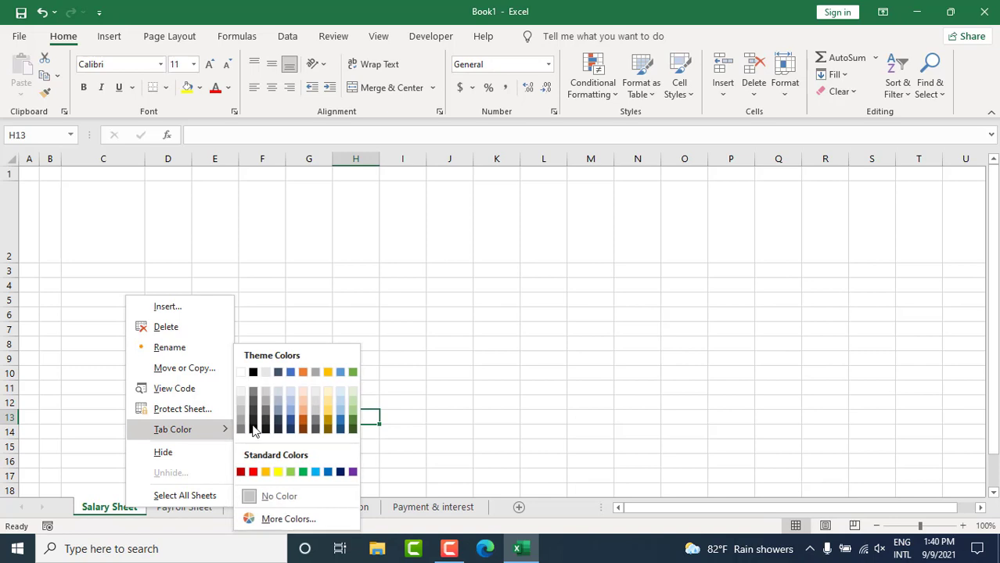
left_click(253, 472)
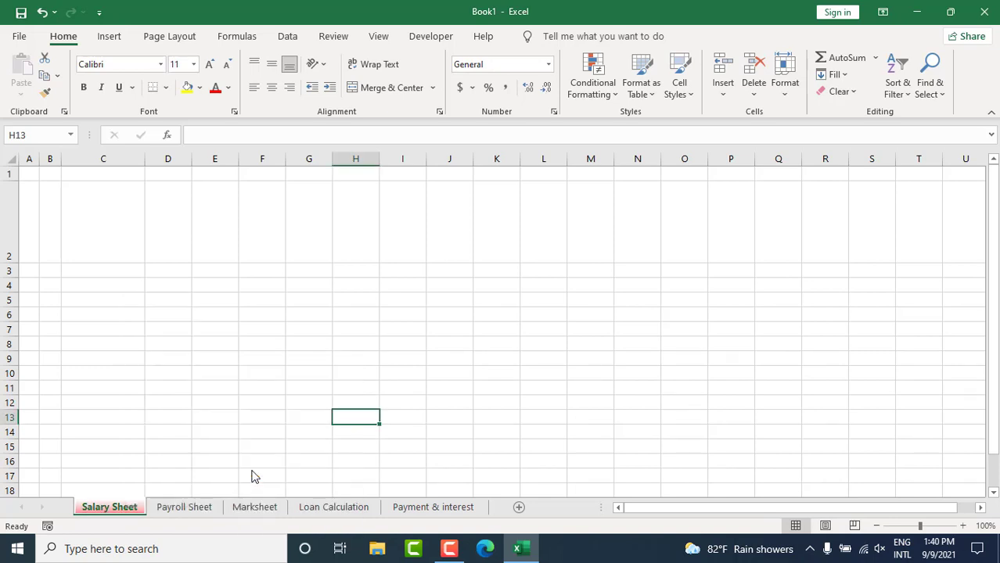
- Set the tab color of Payroll Sheet to the darkest green theme shade
left_click(176, 509)
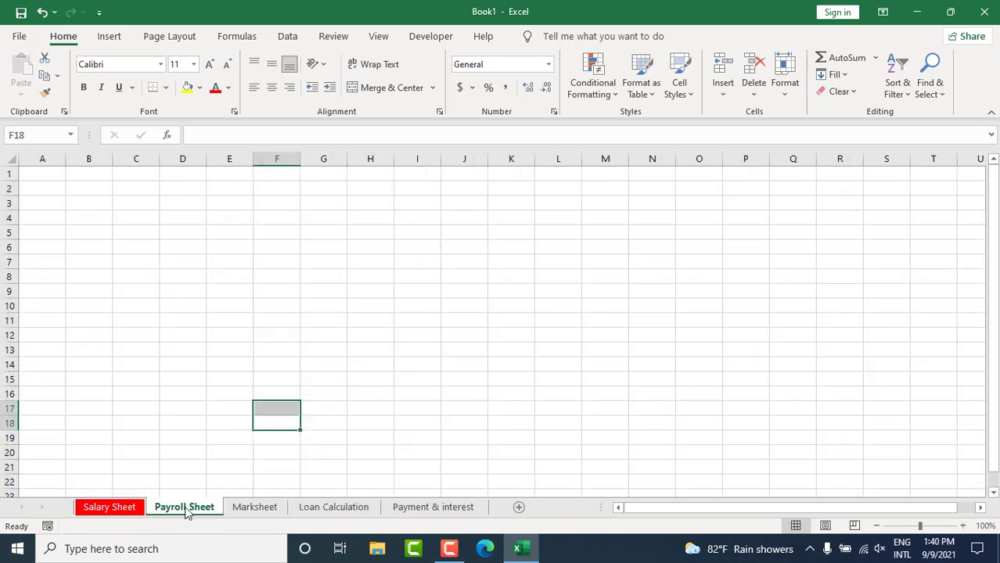
right_click(186, 512)
mouse_move(262, 432)
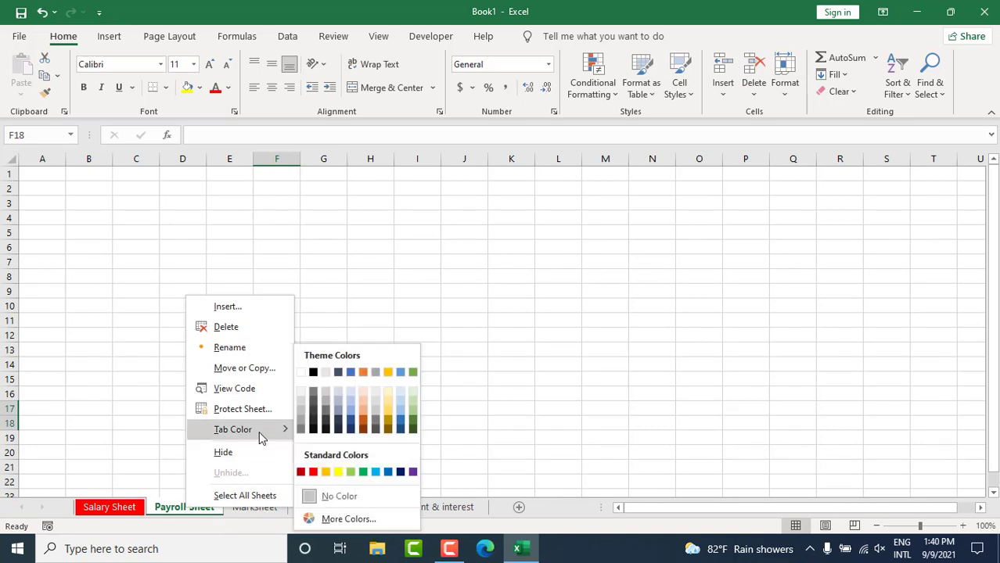
left_click(413, 428)
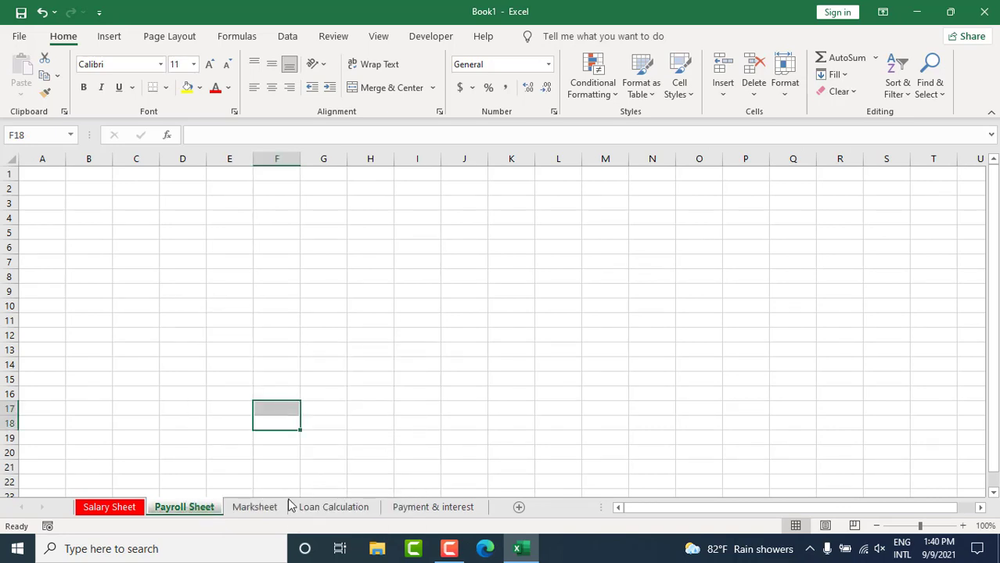
- Set the tab color of Marksheet to standard green
left_click(254, 507)
right_click(244, 513)
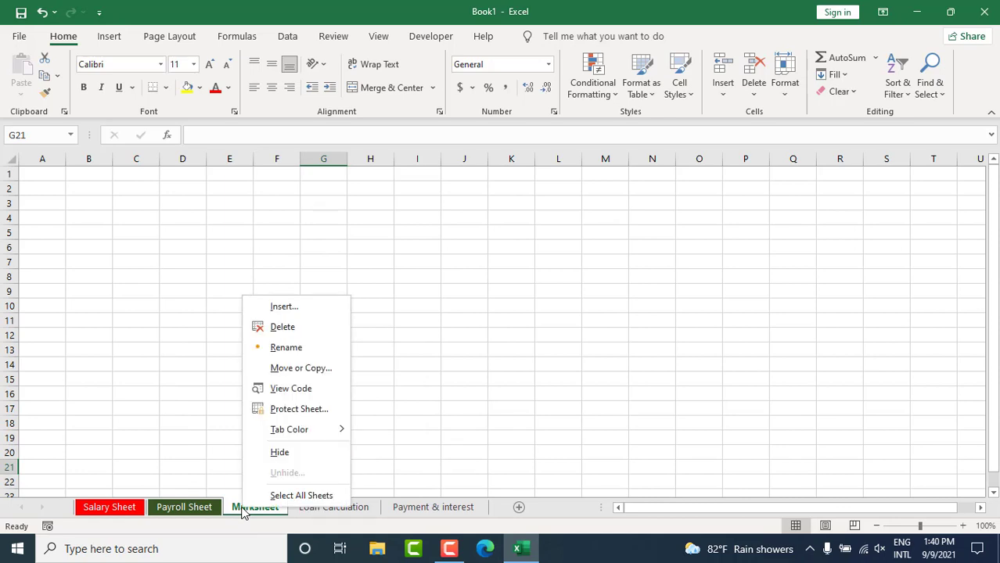
mouse_move(316, 443)
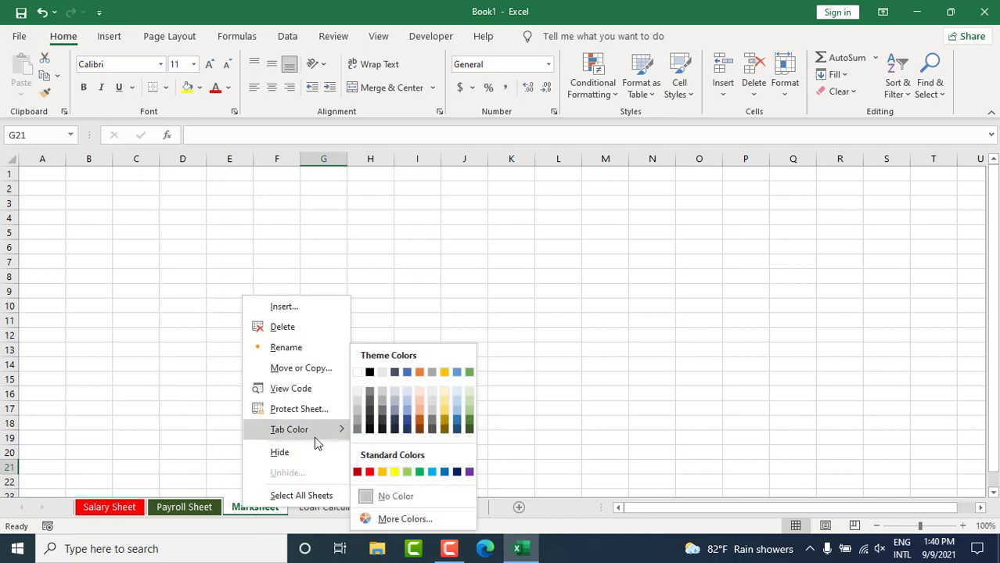
left_click(420, 472)
- Set the tab color of Loan Calculation to standard dark blue
left_click(349, 507)
right_click(344, 508)
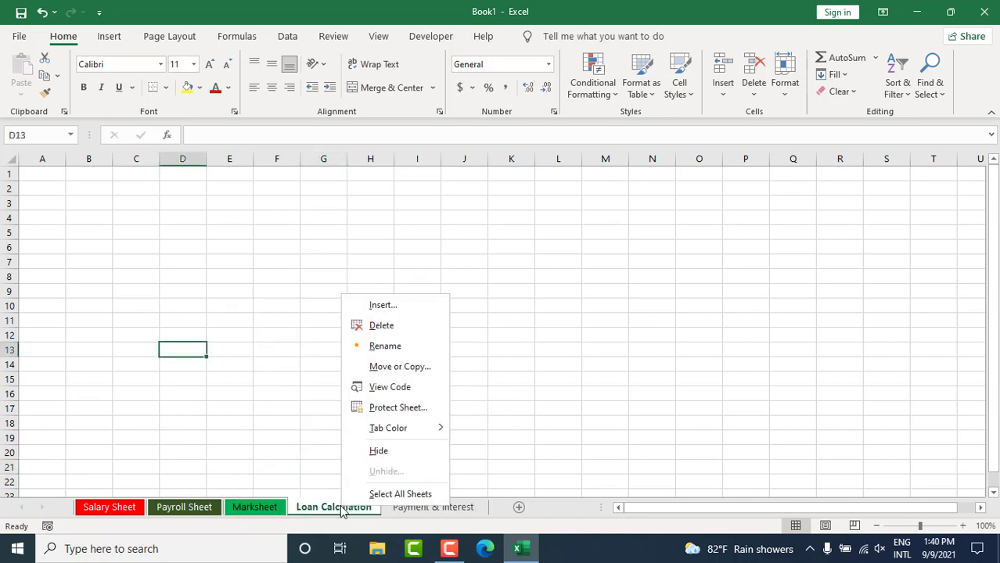
mouse_move(394, 434)
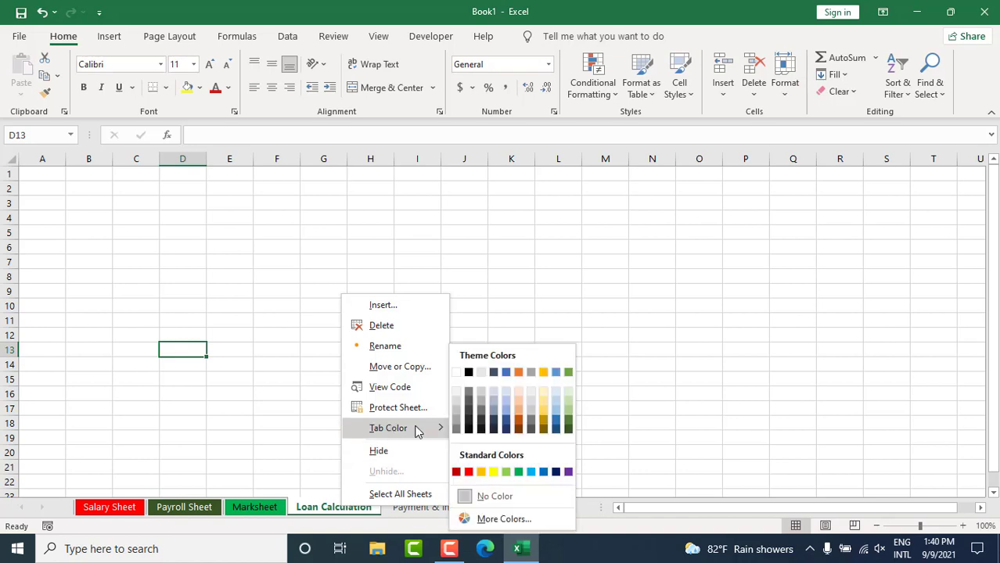
left_click(551, 472)
- Set the tab color of Payment & interest to standard yellow
left_click(422, 508)
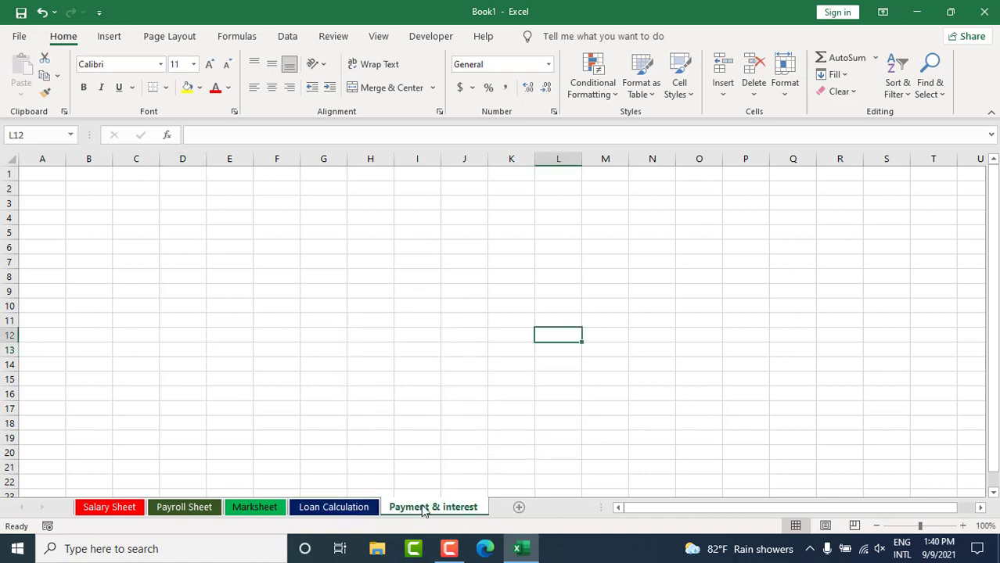
right_click(423, 507)
mouse_move(478, 433)
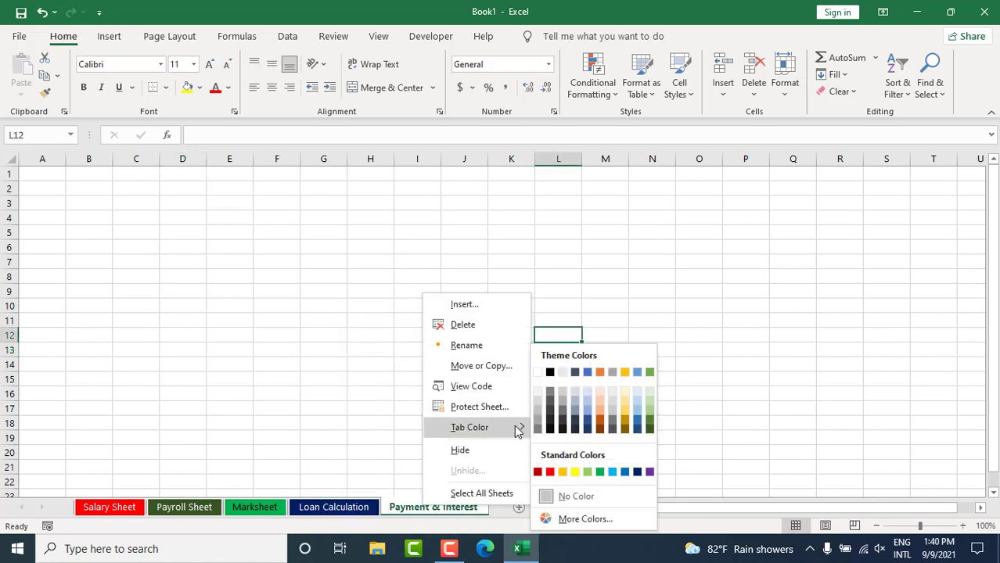
left_click(585, 472)
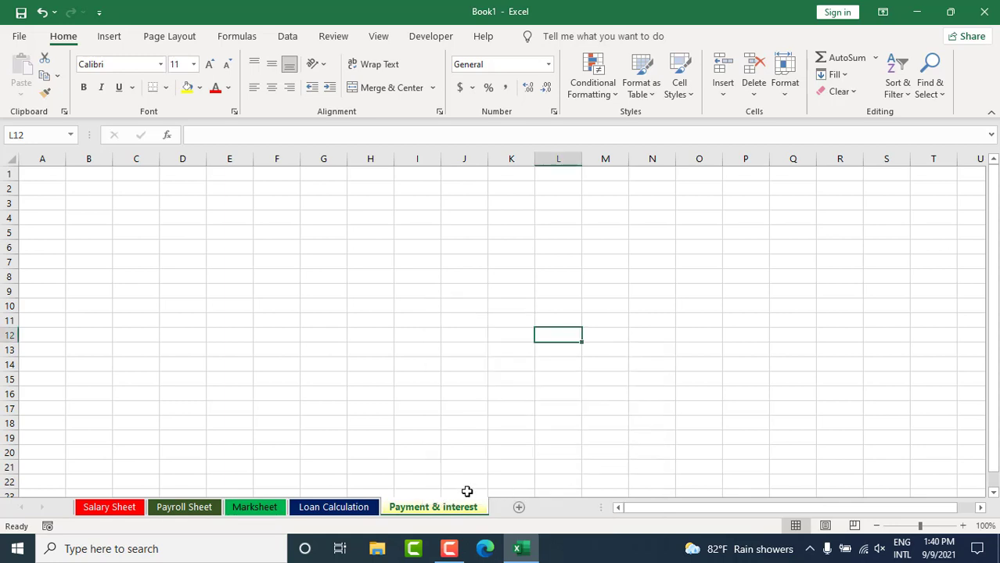
- Switch through the colored worksheets to view their tabs, finishing on Marksheet
left_click(341, 510)
left_click(422, 507)
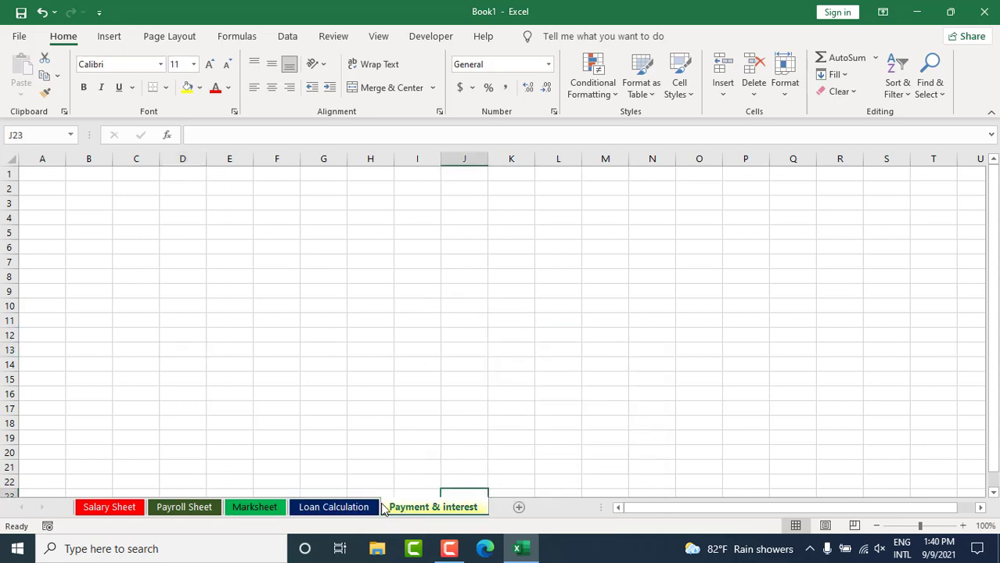
left_click(292, 509)
left_click(262, 508)
left_click(141, 509)
left_click(225, 508)
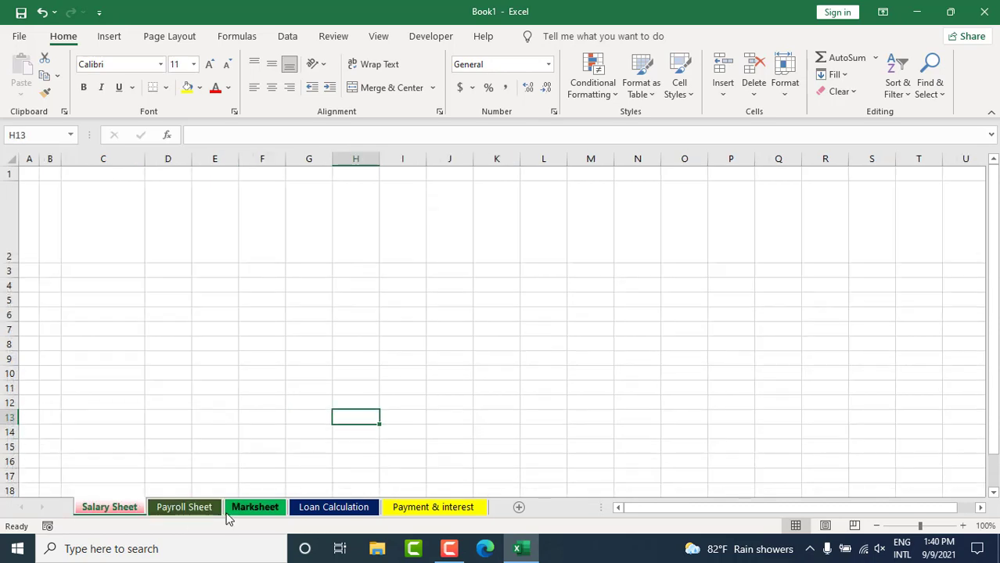
left_click(254, 508)
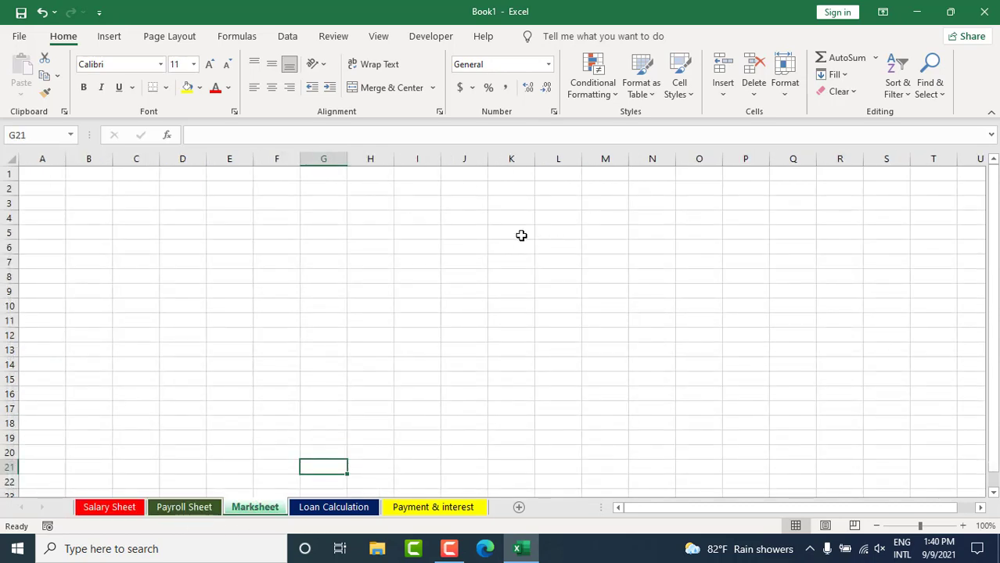
left_click(426, 279)
left_click_drag(659, 509, 517, 499)
left_click(324, 274)
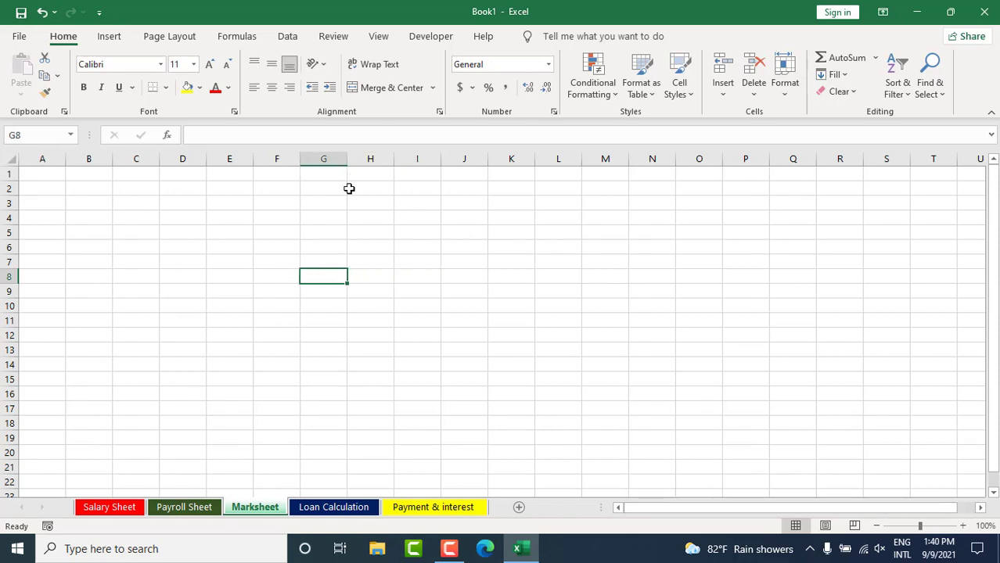
left_click(470, 293)
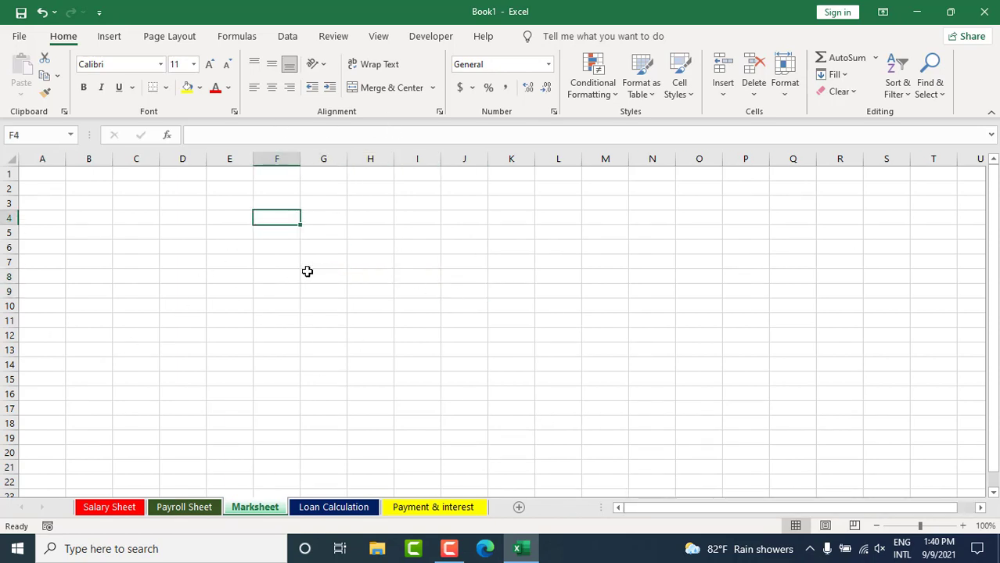
left_click(426, 272)
left_click(435, 235)
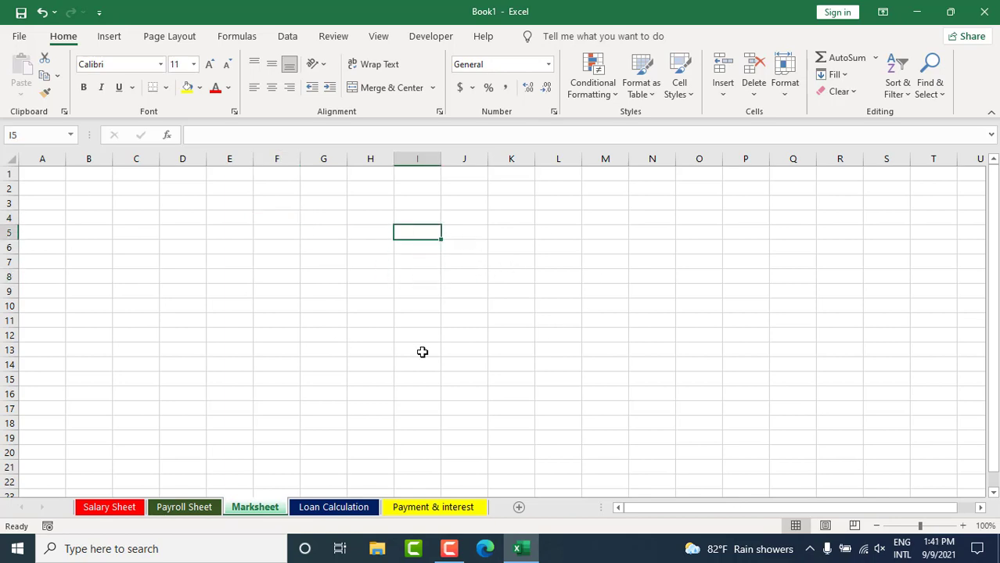
left_click(457, 248)
left_click_drag(227, 205, 565, 261)
left_click(354, 335)
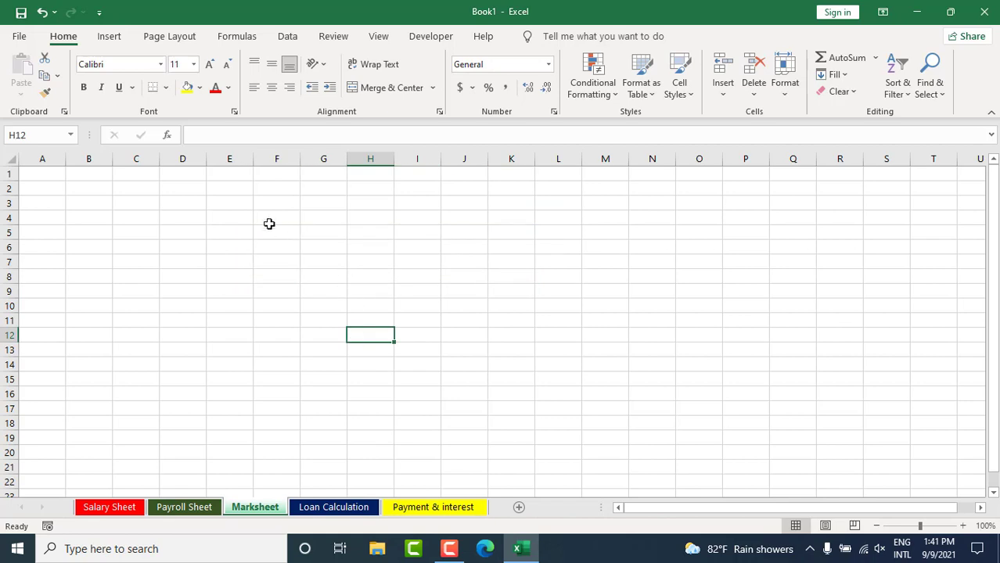
- Merge and center the range F4:N7 on Marksheet into one large cell
left_click_drag(219, 202, 550, 241)
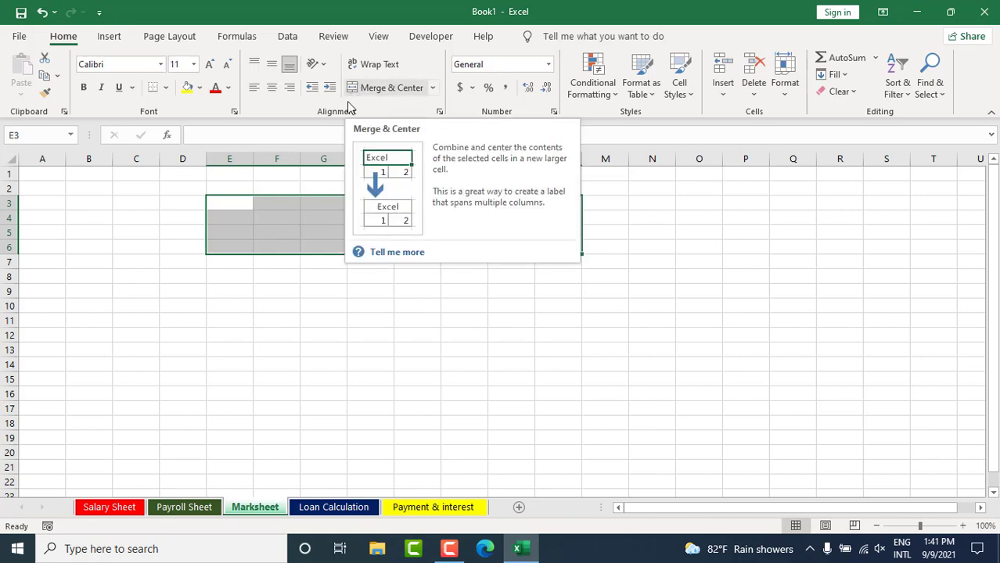
left_click(414, 249)
left_click_drag(263, 217, 647, 271)
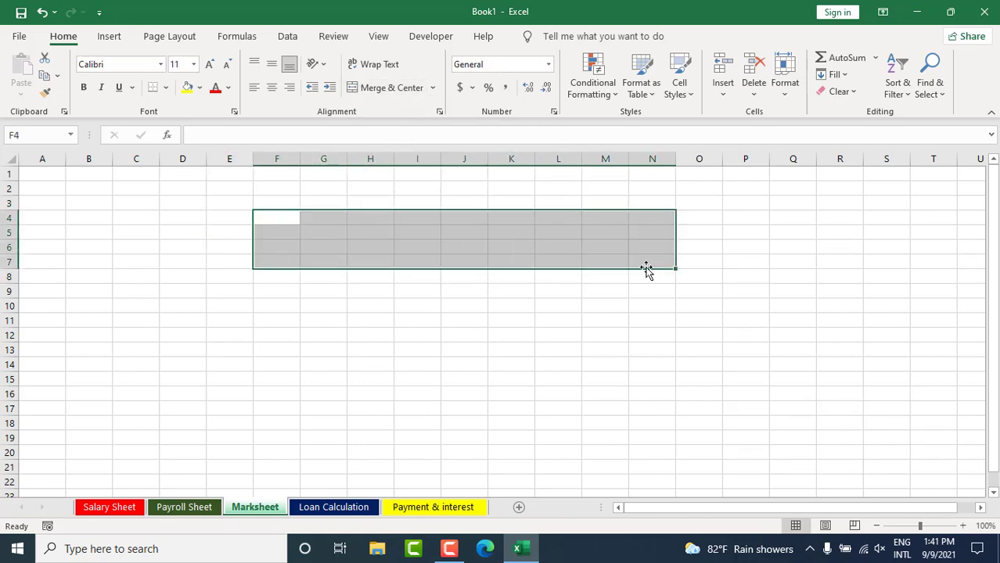
left_click(395, 90)
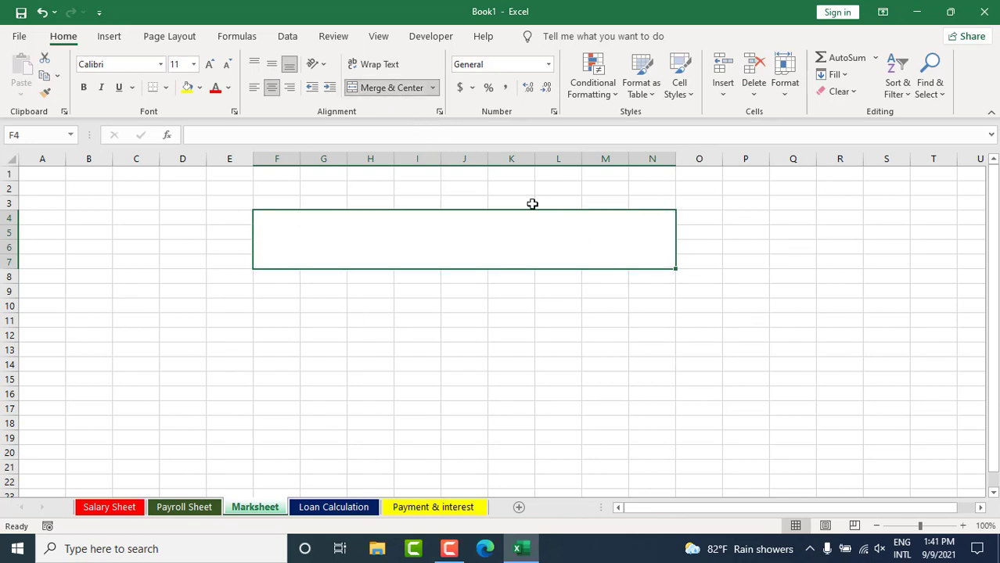
left_click(526, 304)
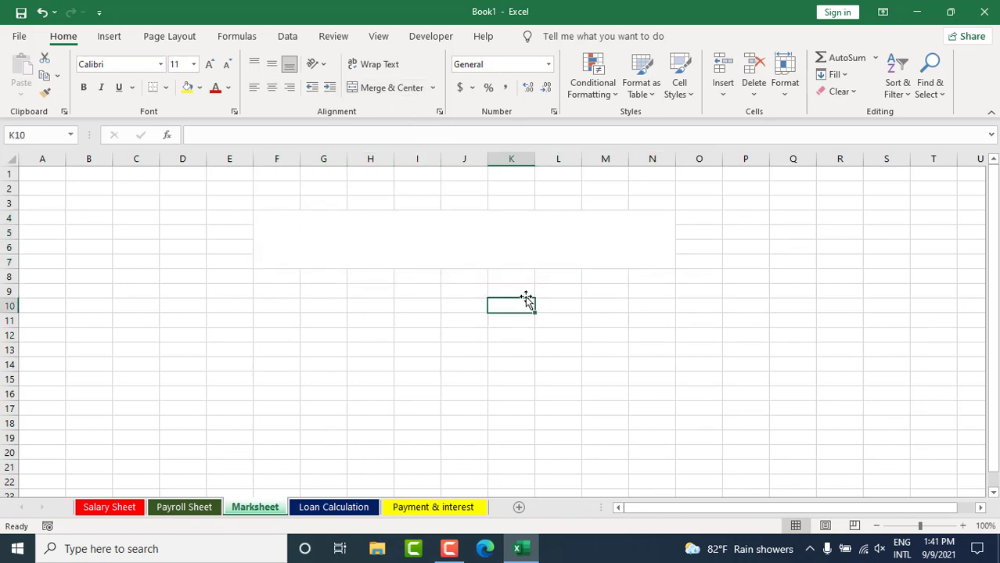
- Unmerge the merged block F4:N7 back into individual cells
left_click(529, 238)
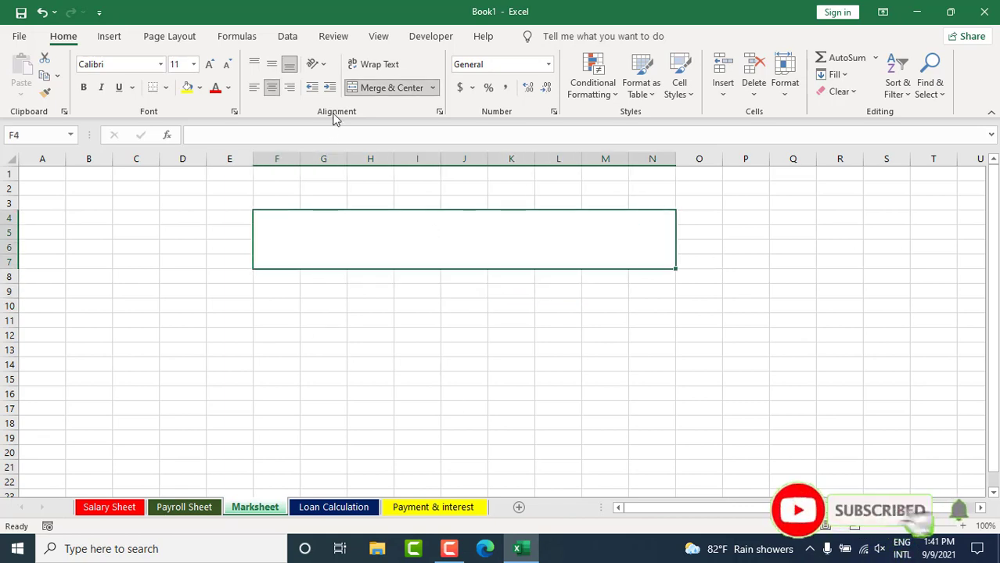
left_click(376, 92)
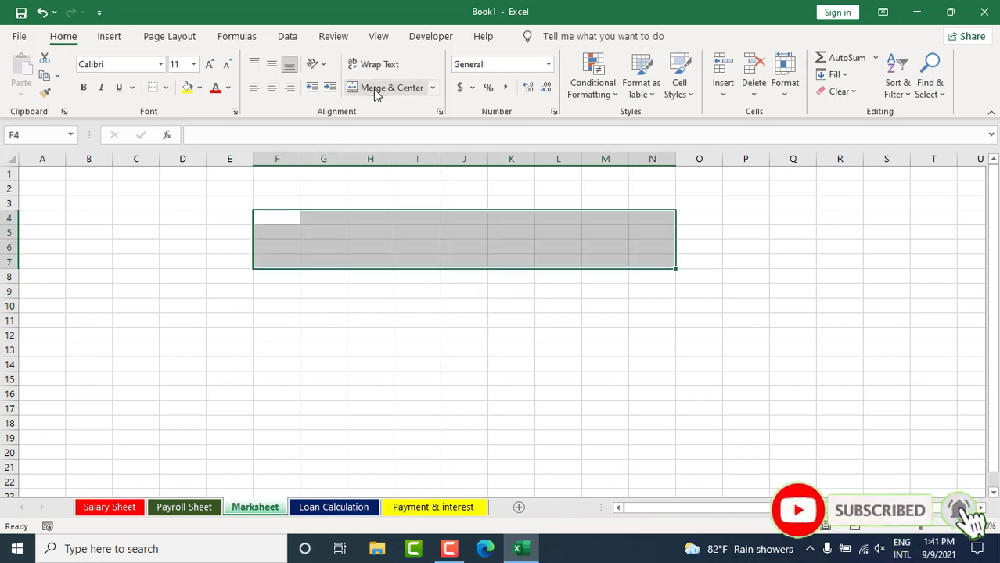
left_click(437, 305)
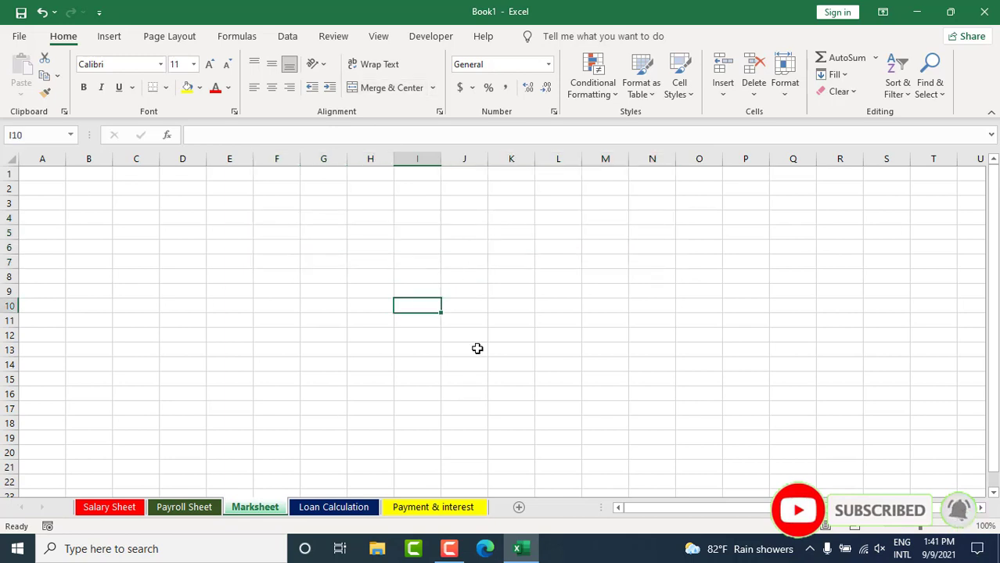
- Merge and center the range E8:R14 on Marksheet, and unmerge it again
left_click(359, 293)
left_click_drag(231, 280, 846, 367)
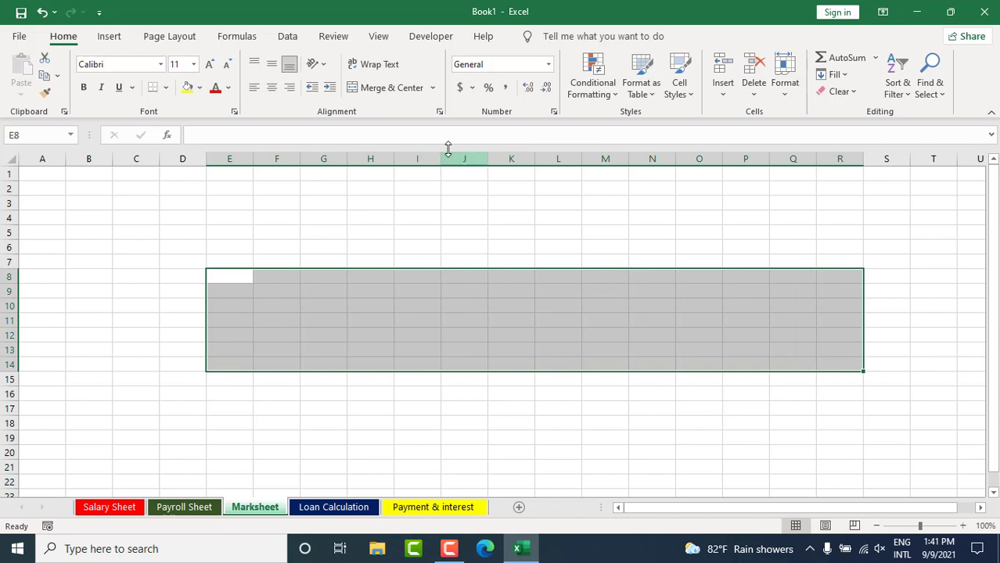
left_click(382, 88)
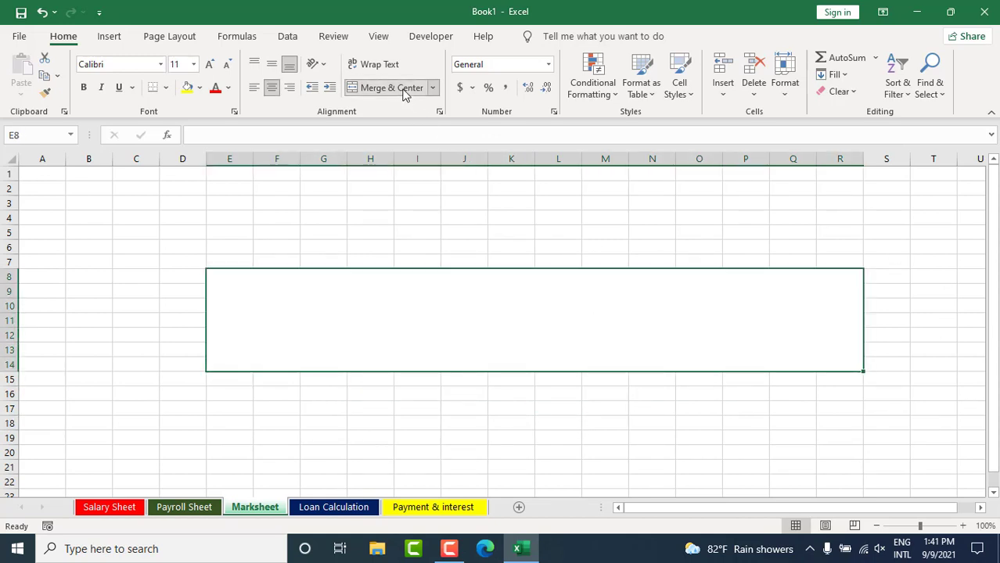
left_click(395, 88)
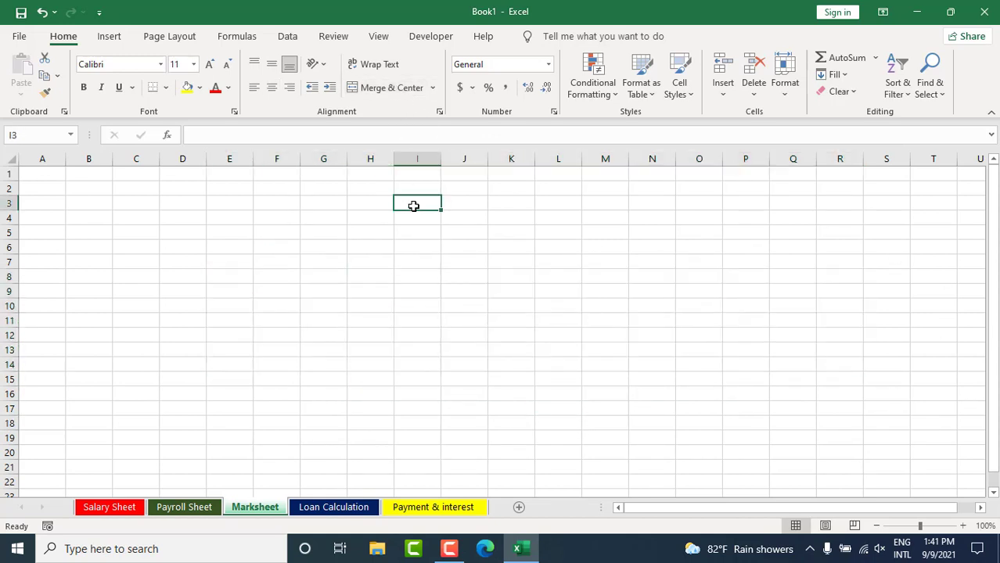
left_click(491, 399)
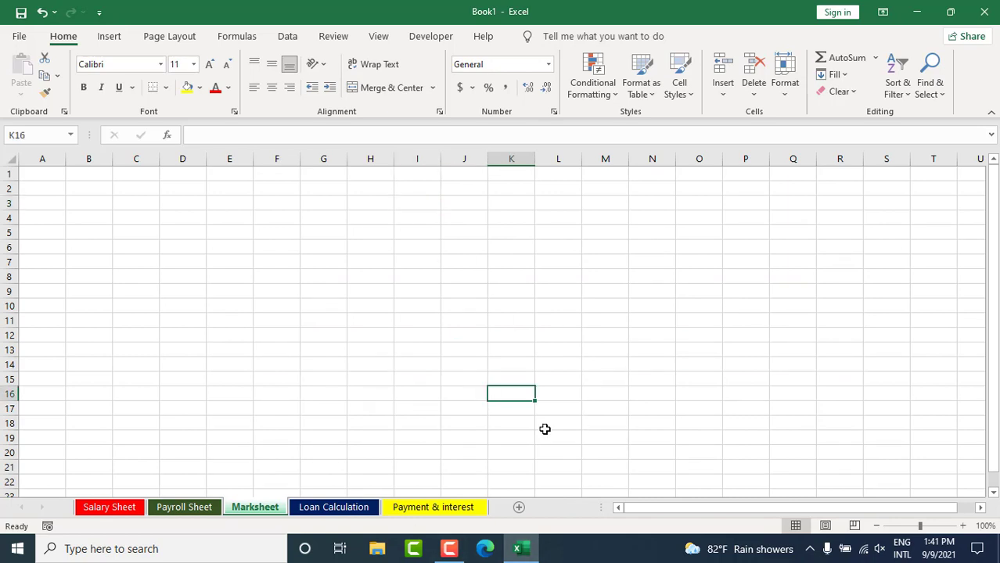